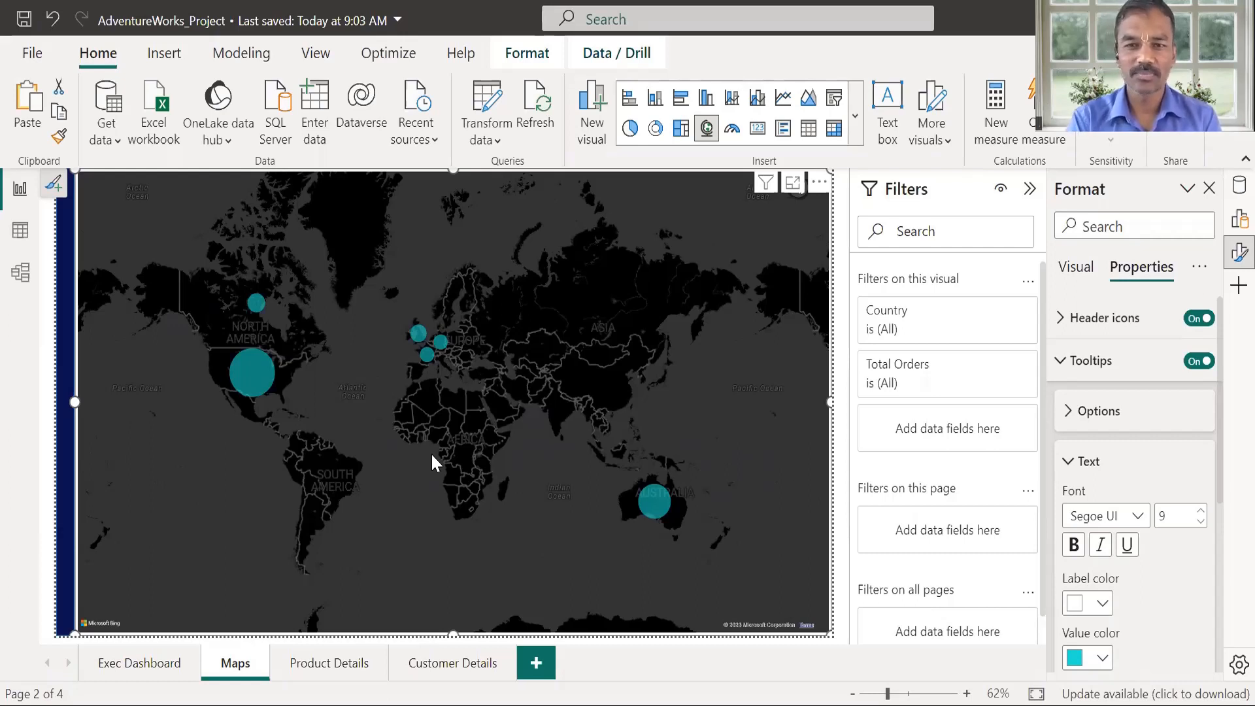
left_click(855, 118)
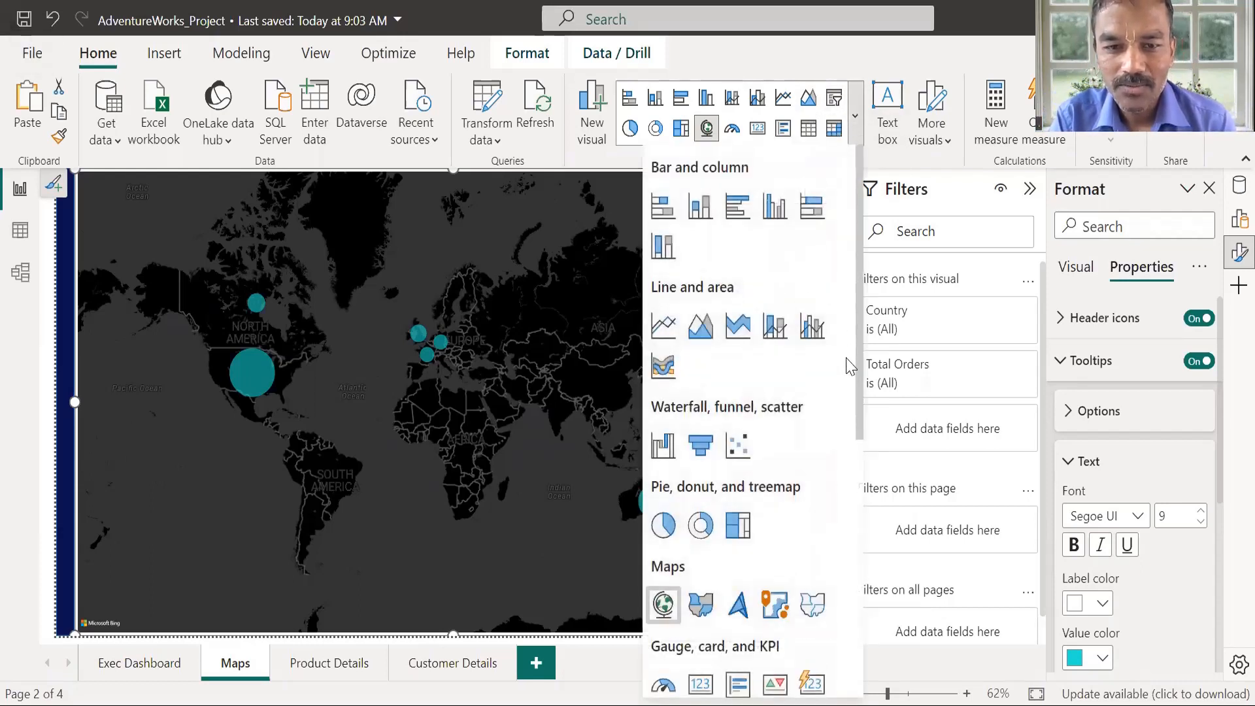
scroll(852, 506, "down", 3)
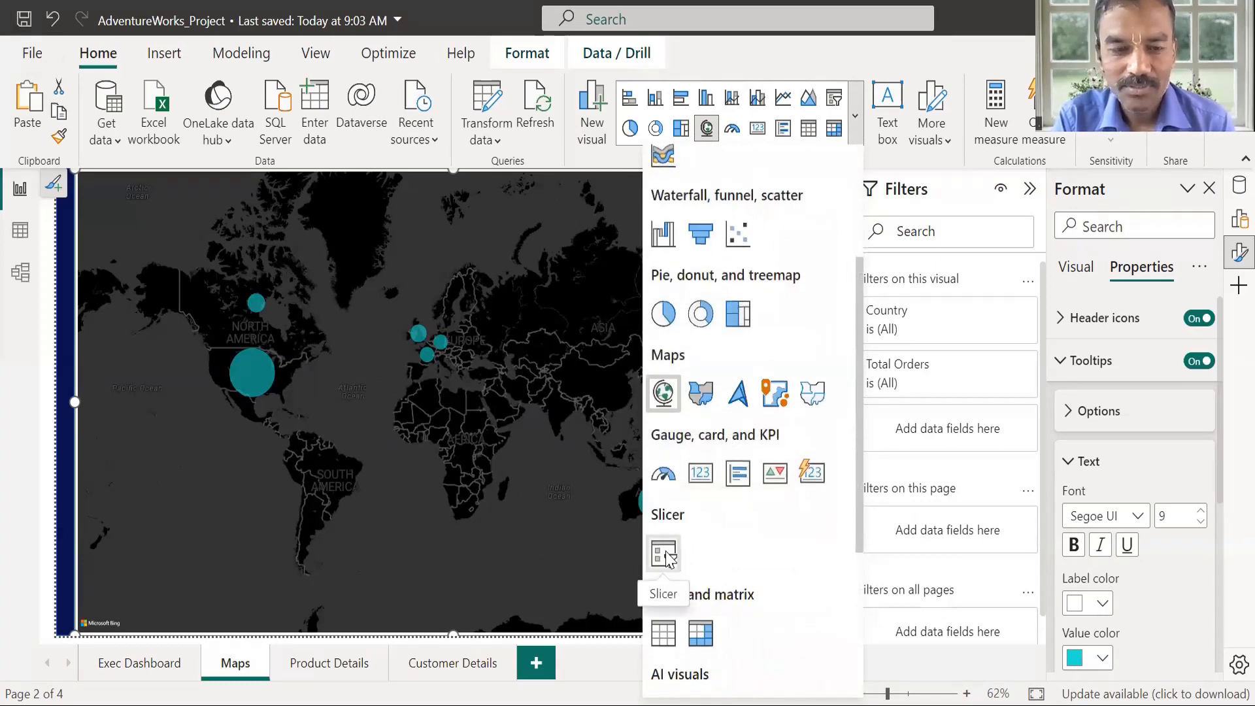
left_click(511, 432)
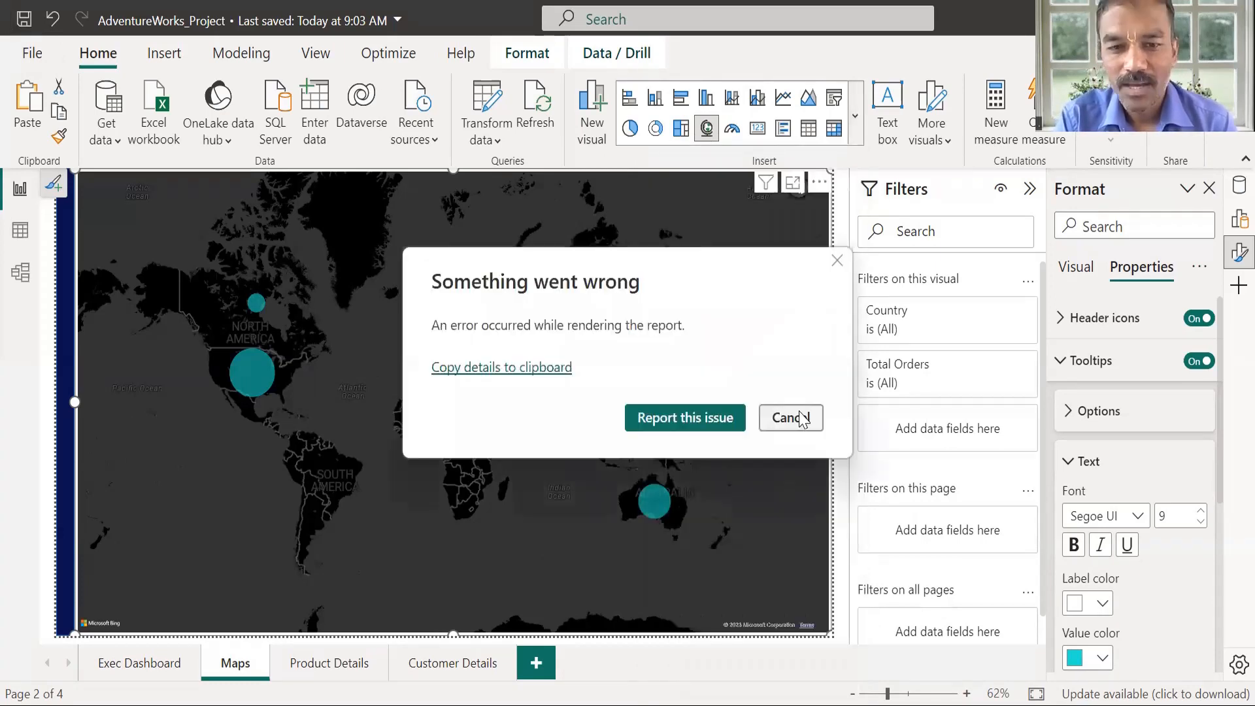
key("Escape")
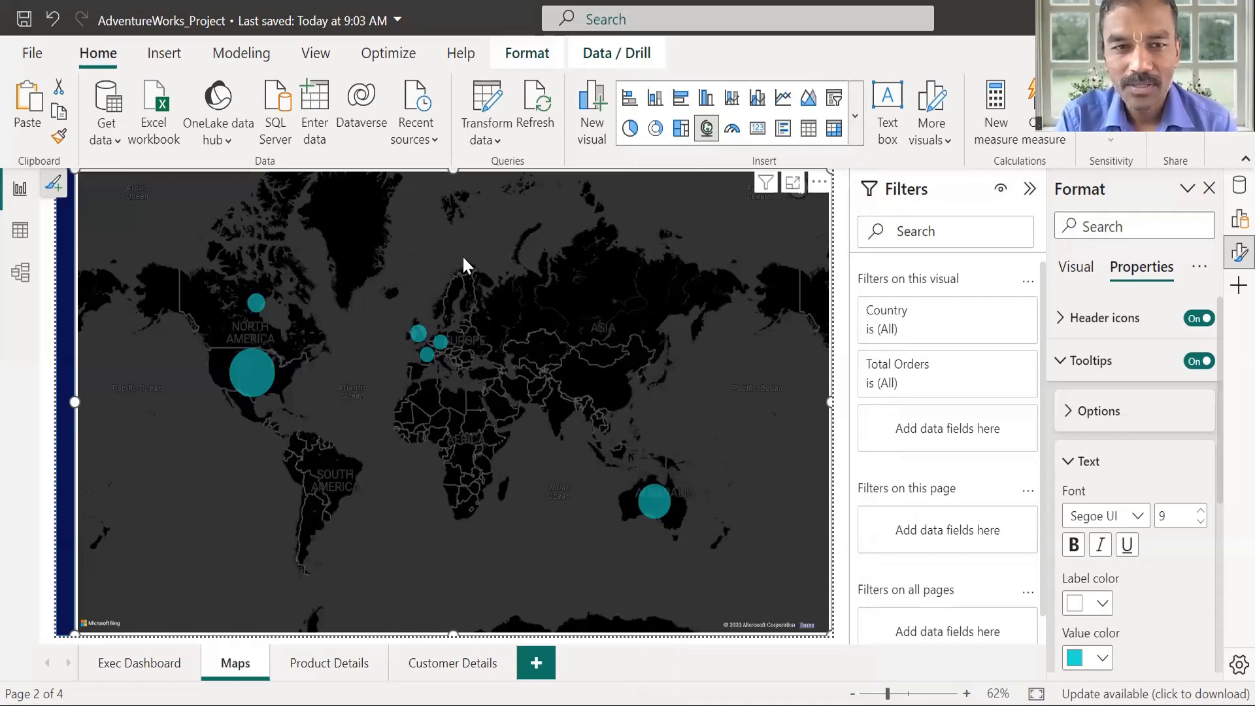
Shrink the map visual from its upper edge to leave an empty strip above it on the Maps page
left_click_drag(453, 171, 443, 240)
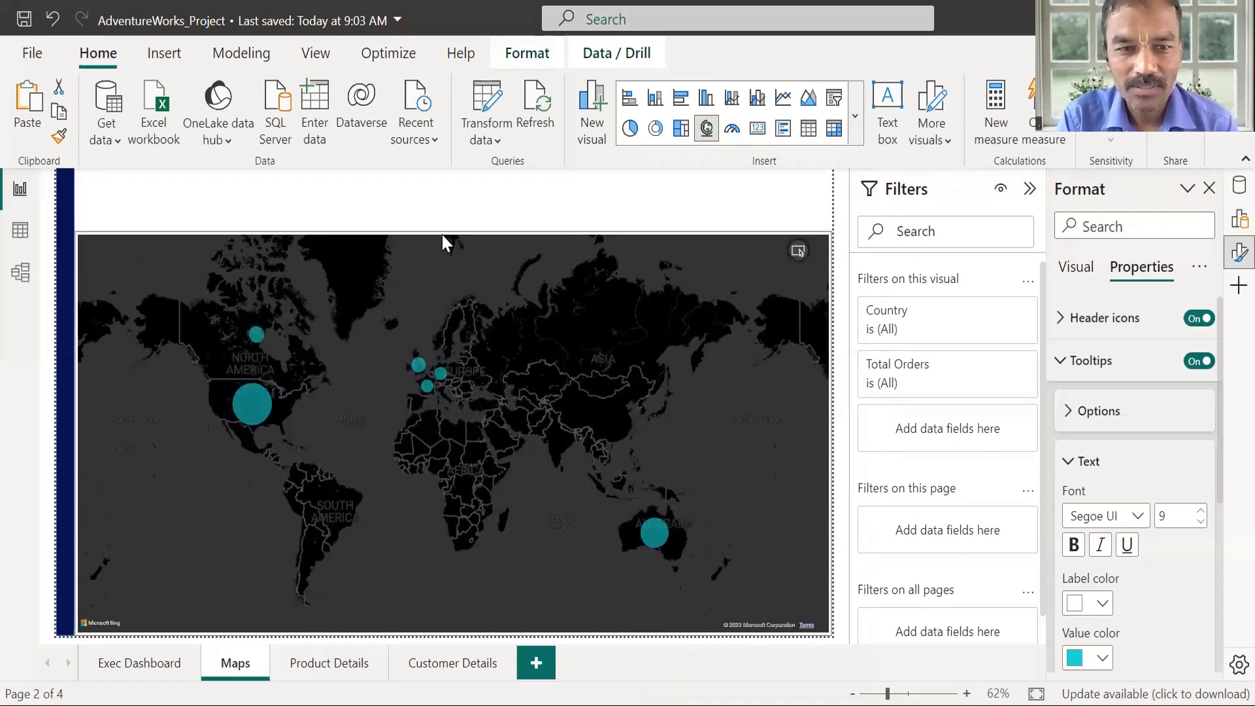
left_click(299, 327)
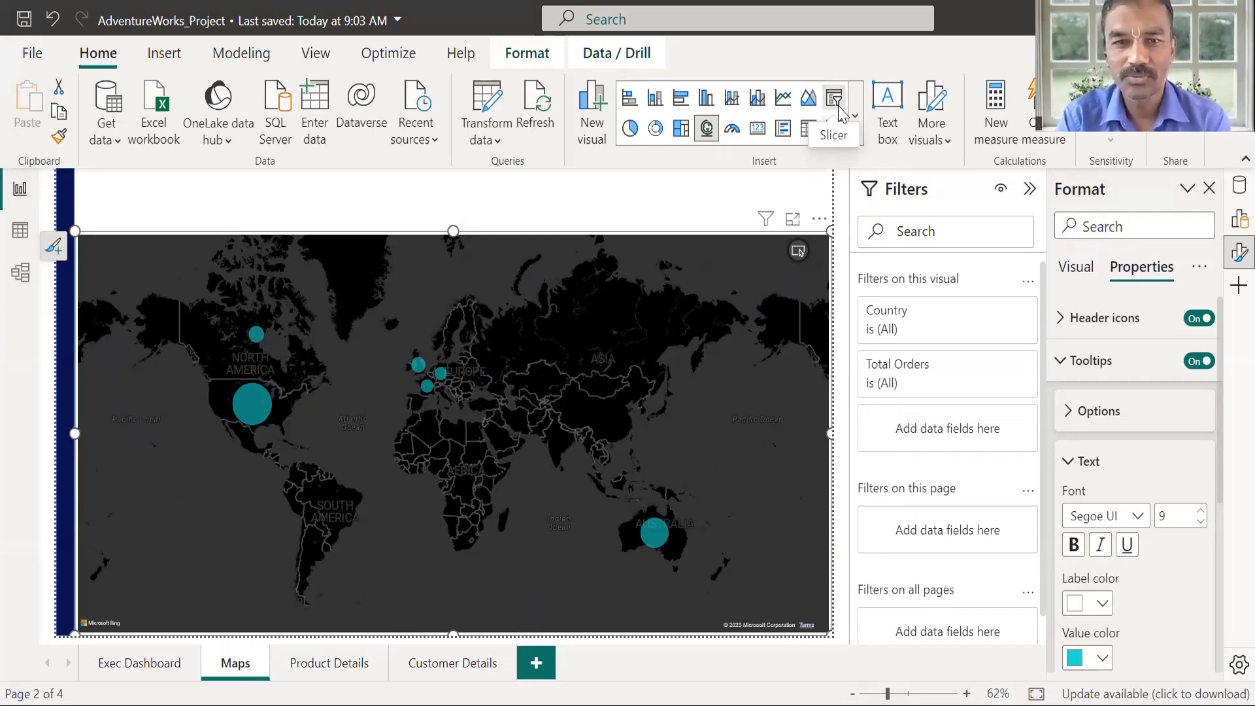
left_click(450, 209)
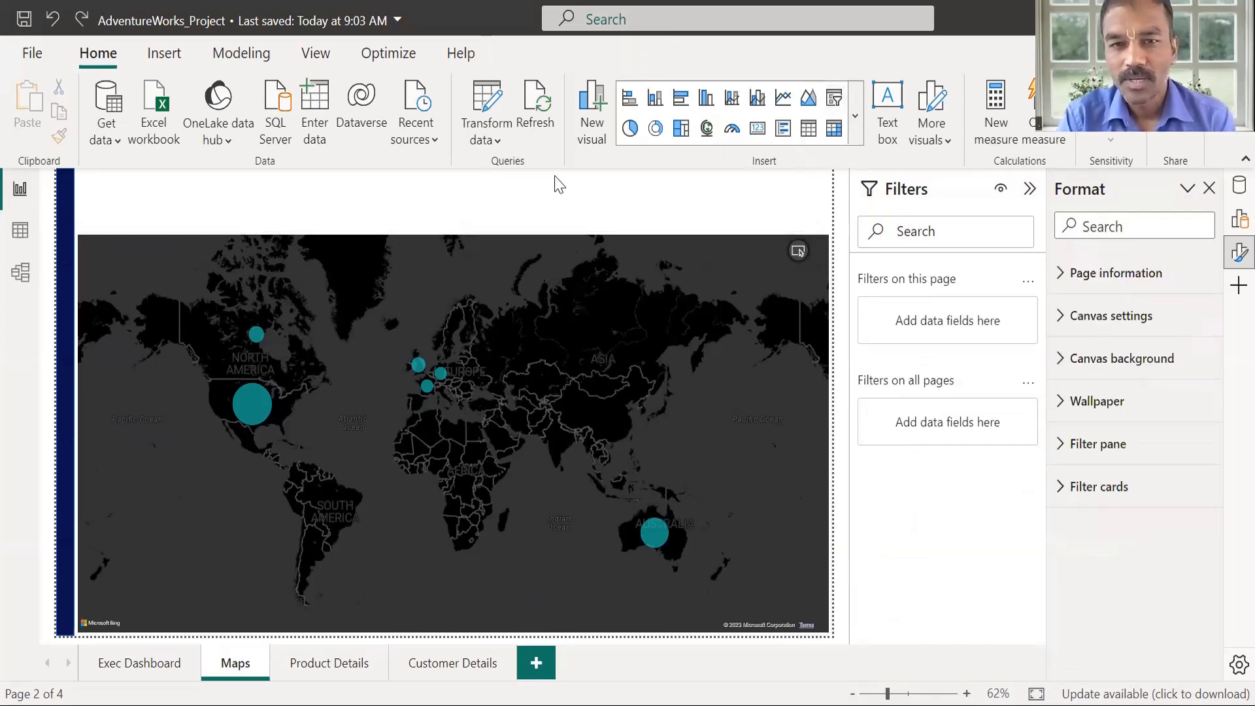
Insert a slicer and resize it to fill the strip above the map across the map's full width
left_click(833, 105)
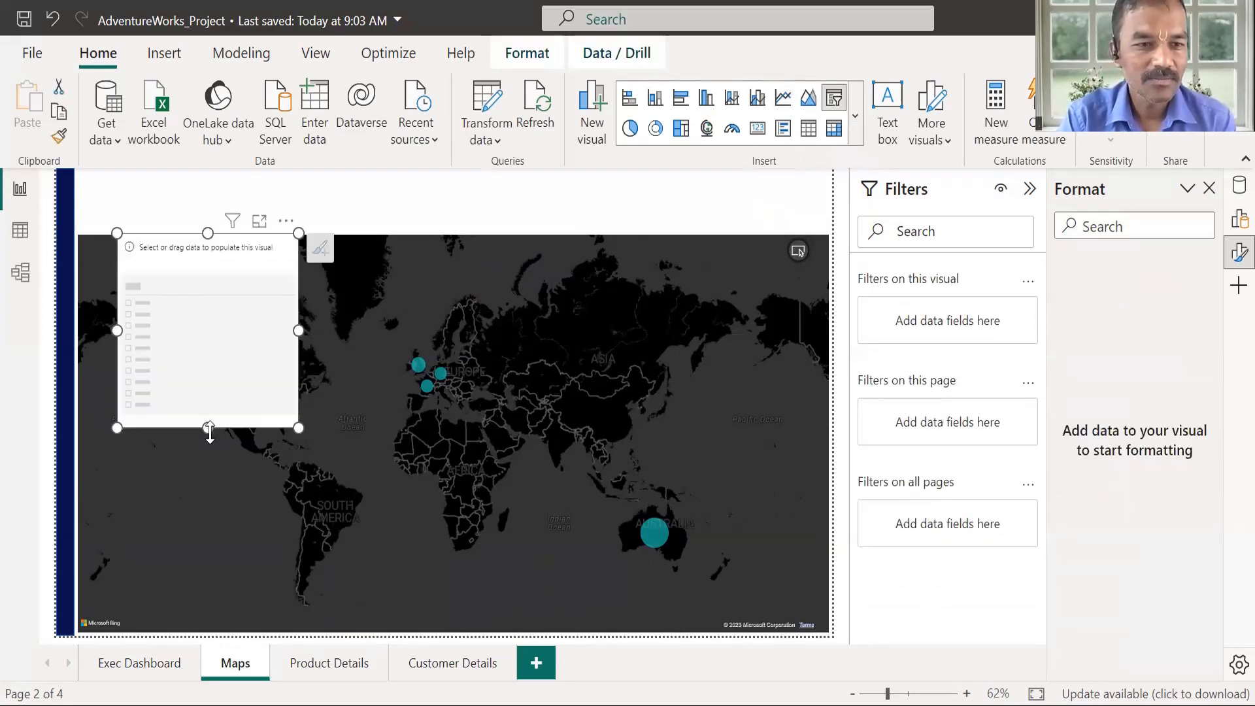
left_click_drag(209, 432, 245, 299)
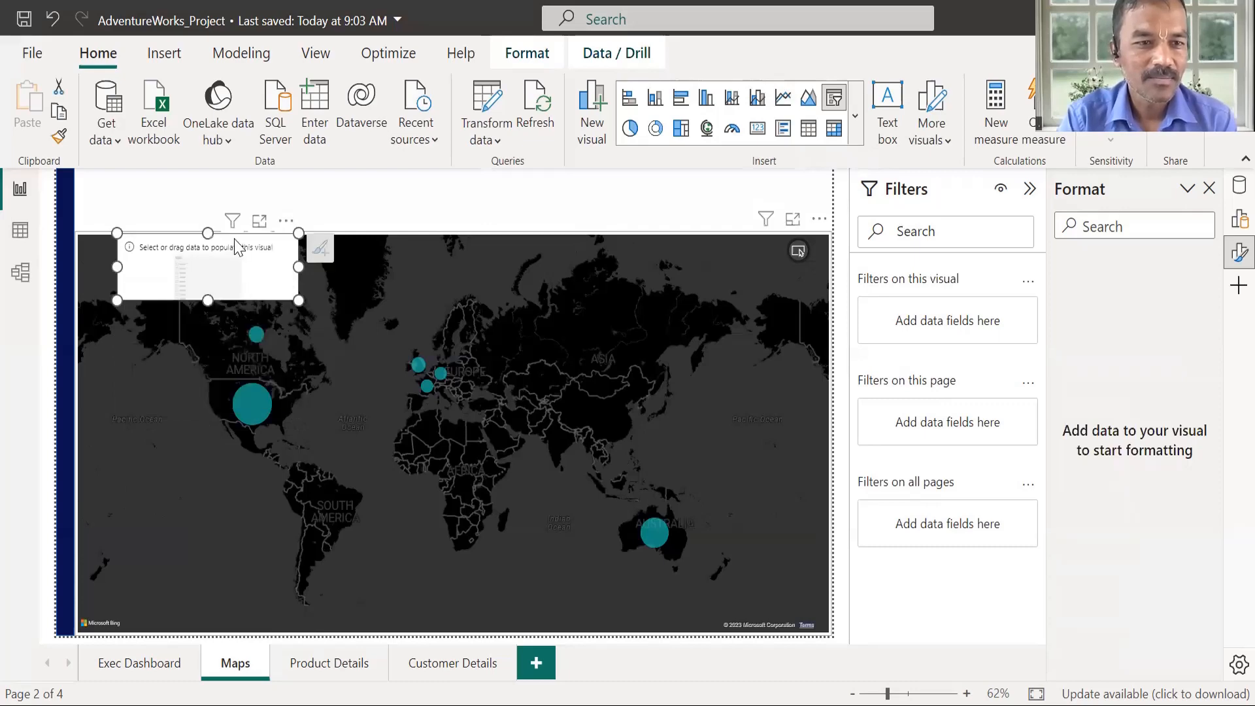
left_click_drag(232, 232, 190, 167)
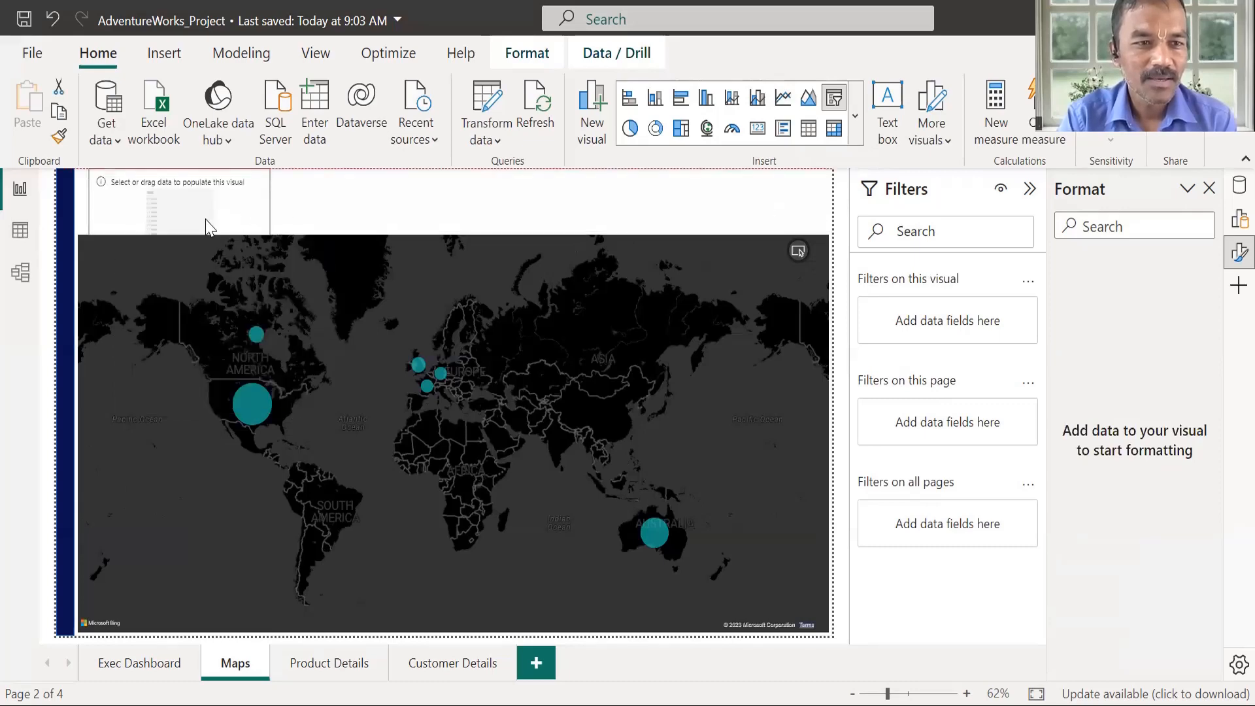
left_click_drag(714, 283, 852, 269)
left_click(241, 215)
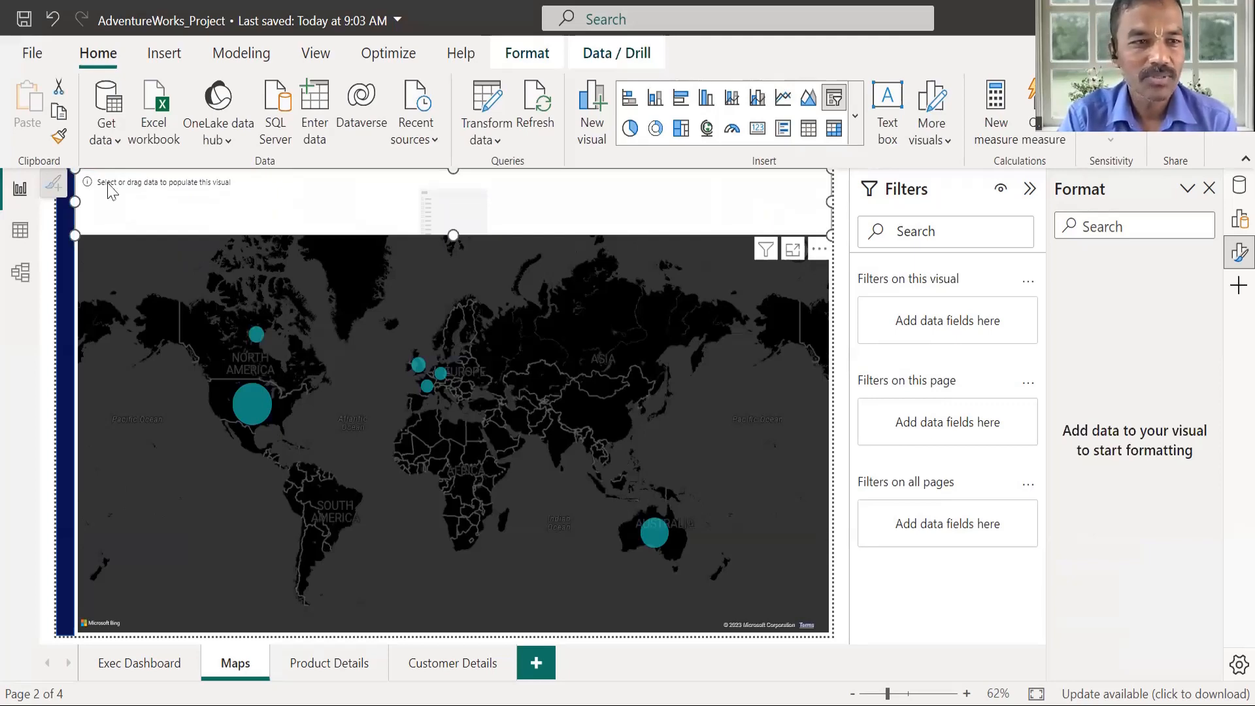
Add the Continent field to the new slicer
left_click(1237, 221)
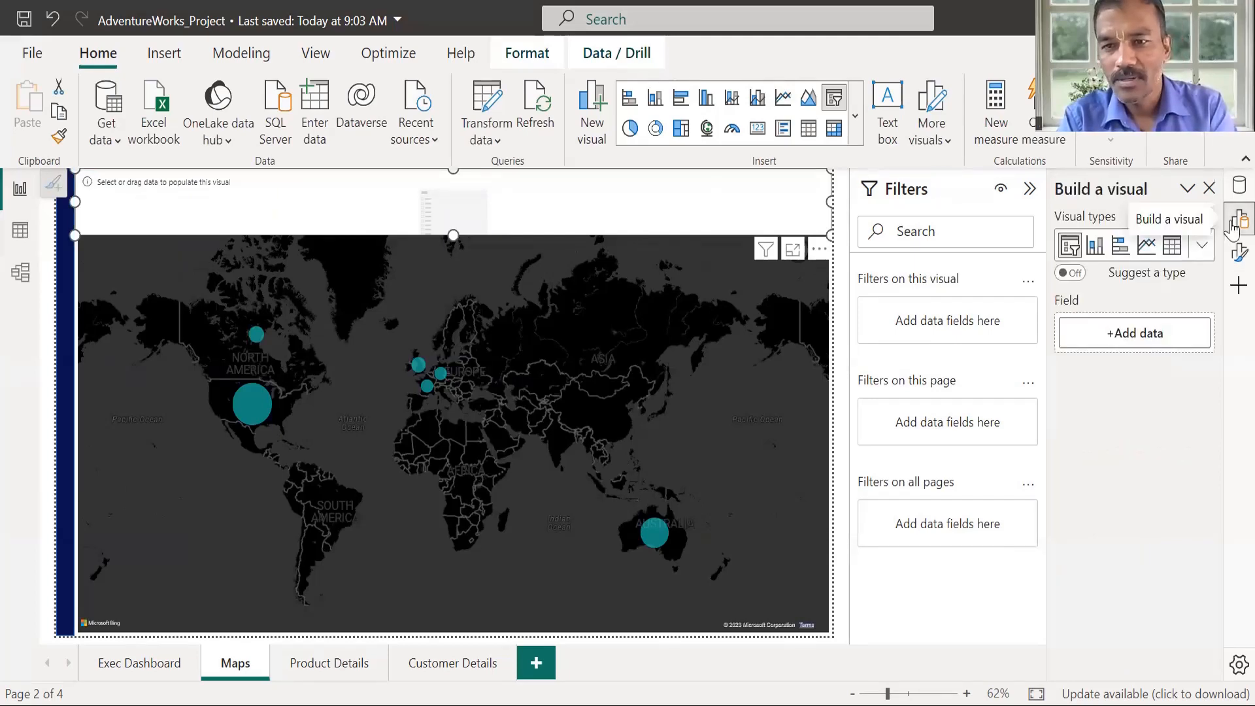
left_click(1139, 335)
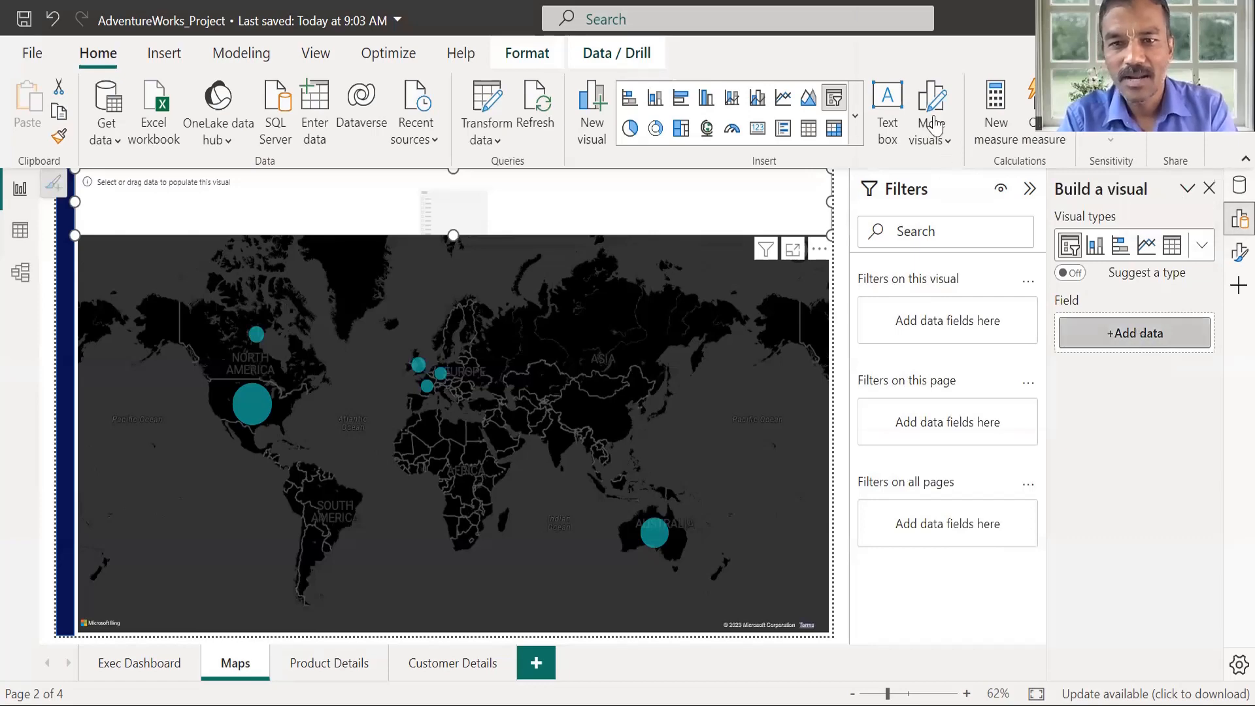
left_click(876, 170)
left_click(929, 196)
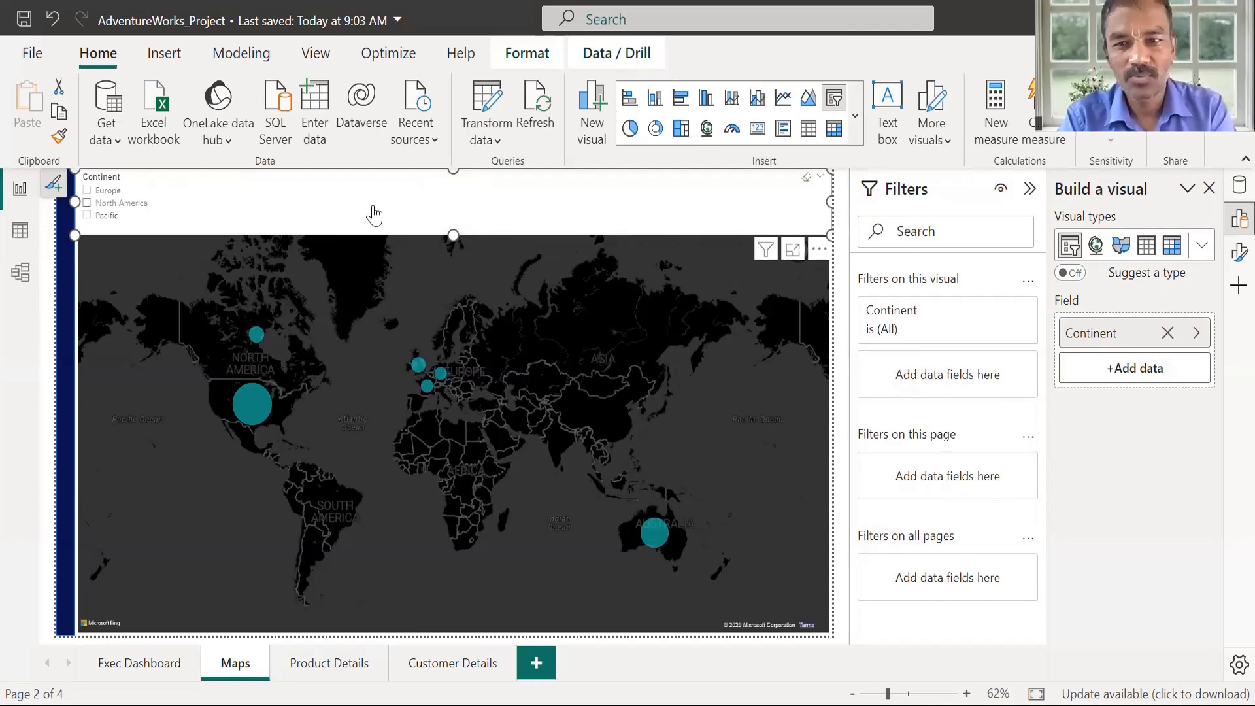
Turn off the header of the Continent slicer in its visual formatting
left_click(1232, 255)
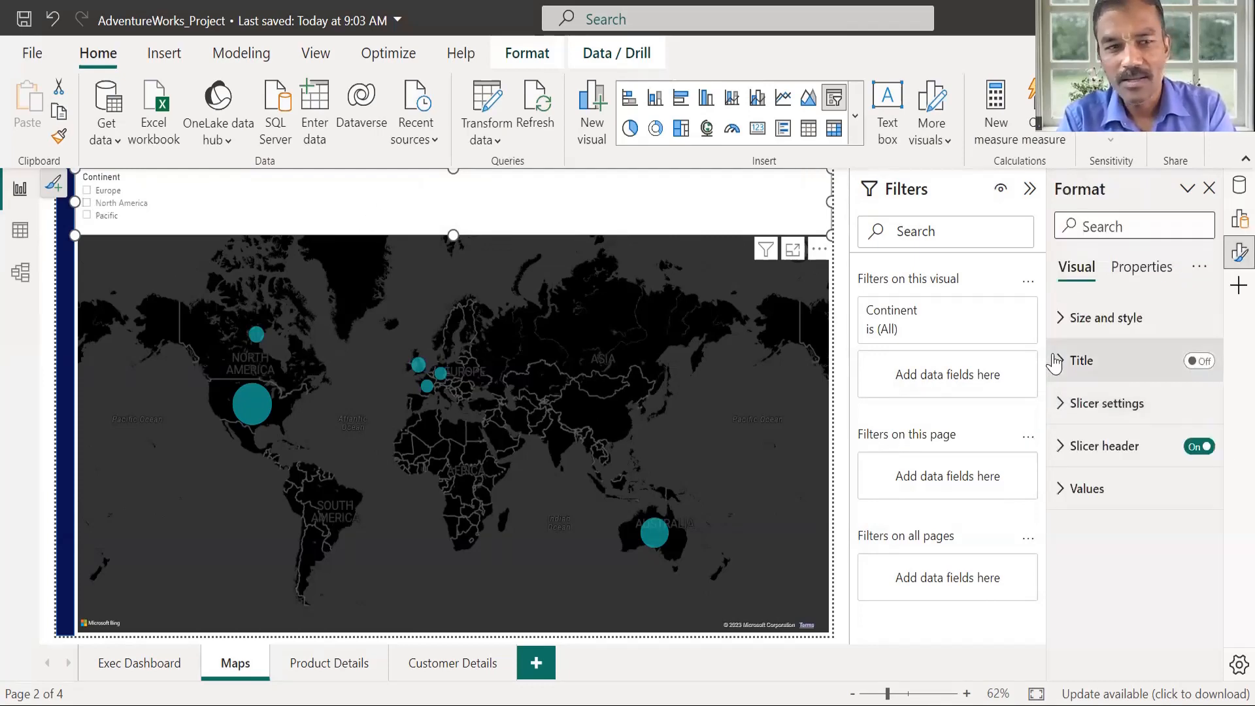
left_click(1193, 363)
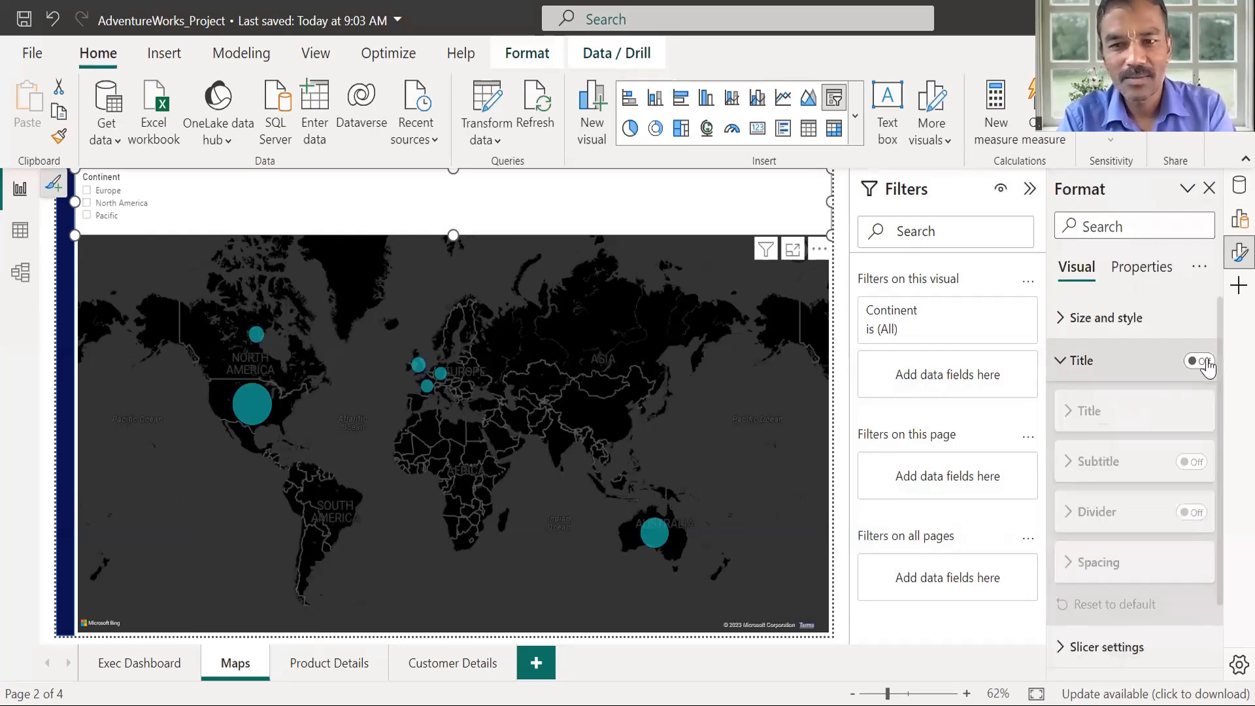
left_click(1054, 368)
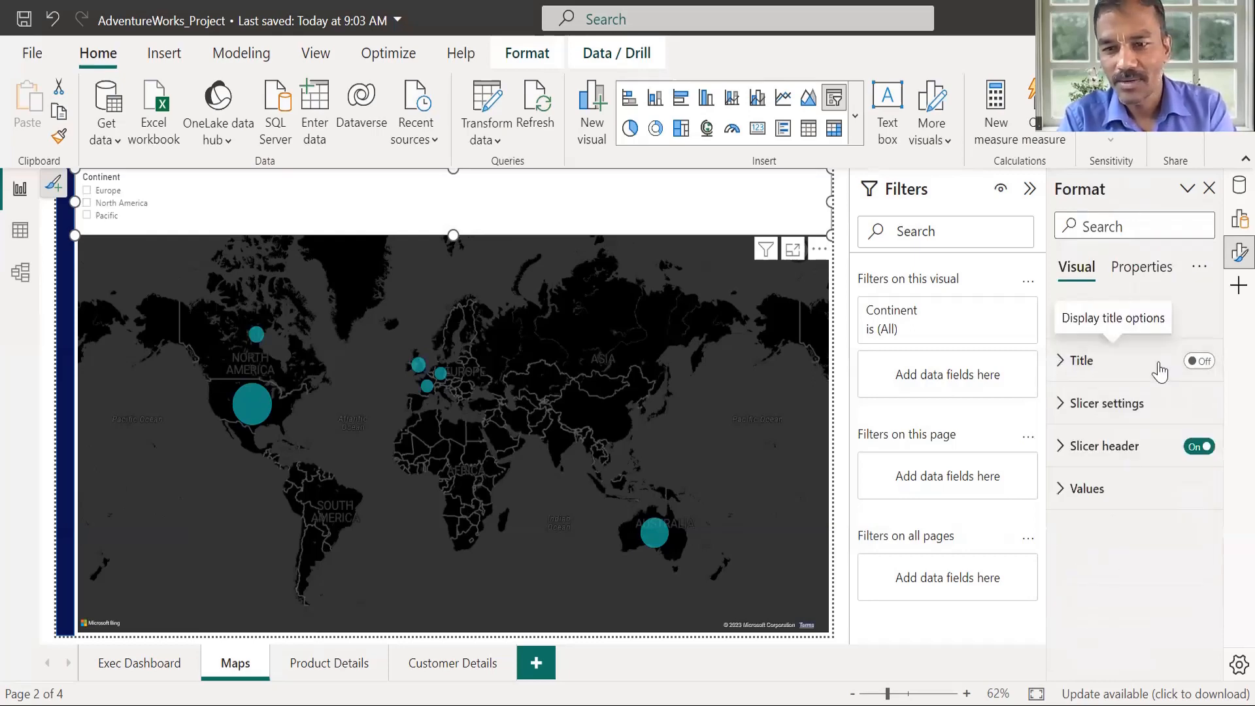
left_click(1061, 447)
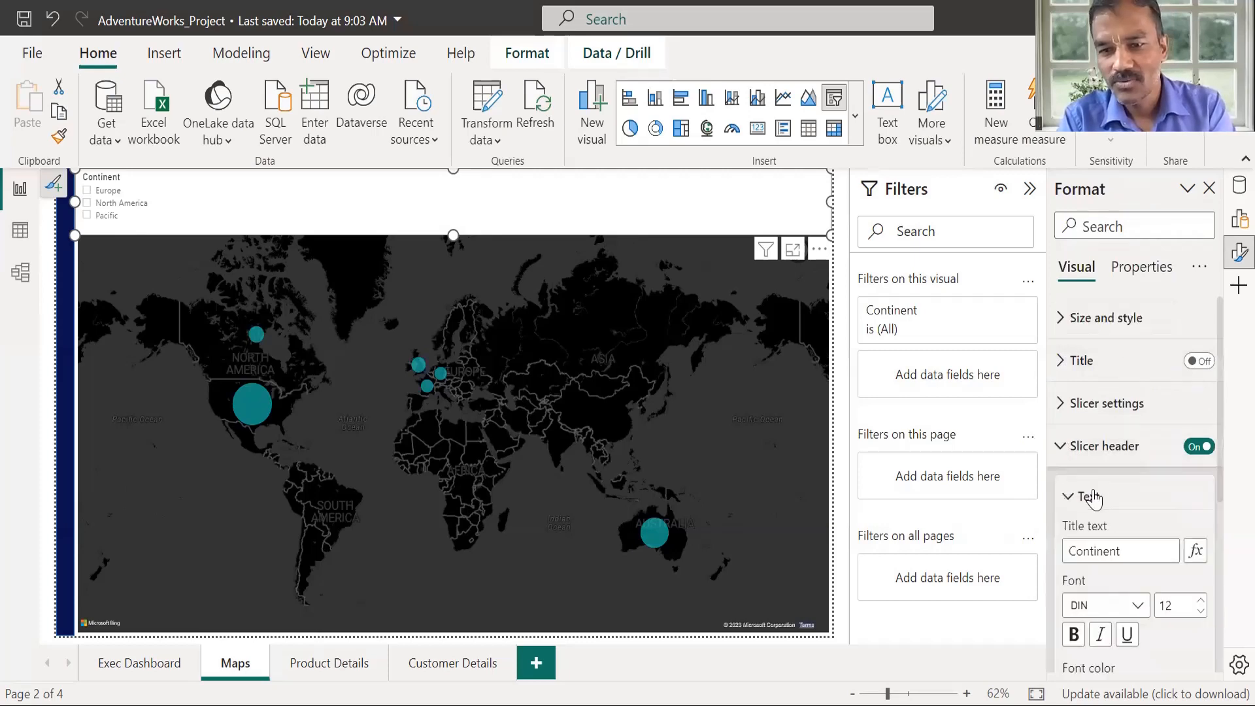
left_click(1200, 447)
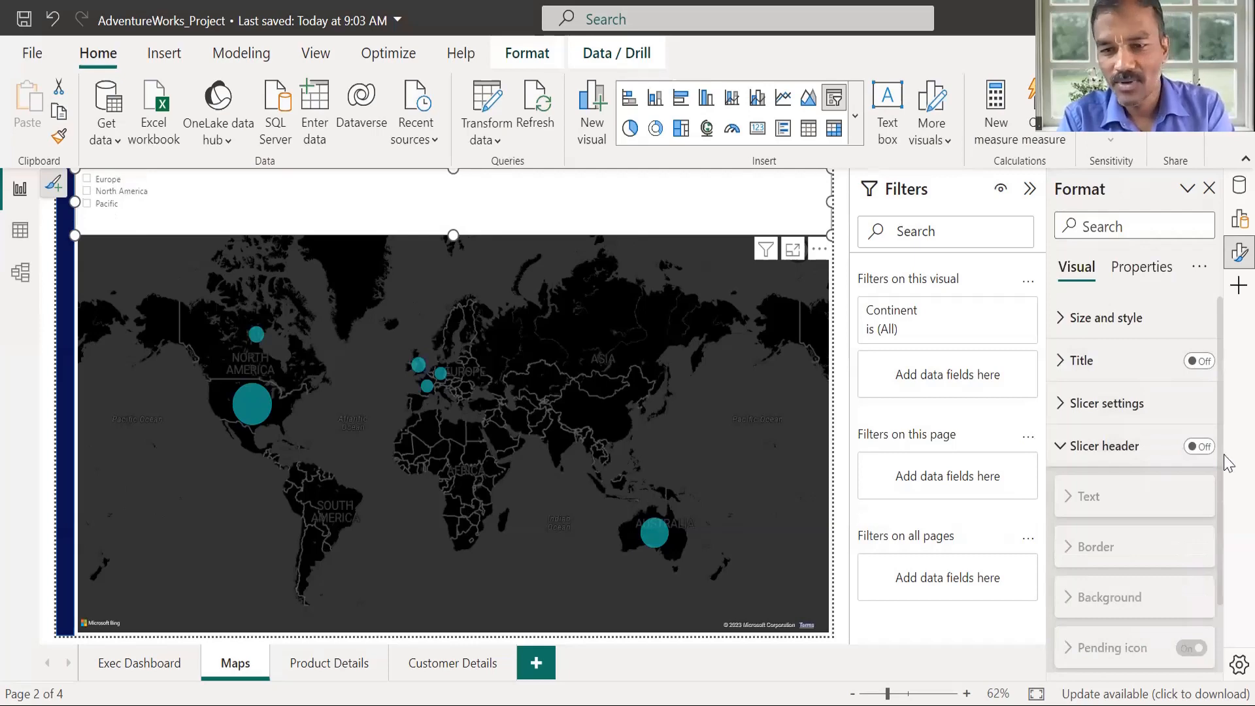
left_click(1064, 451)
Try the Dropdown style for the Continent slicer and expand its list of continents
left_click(1060, 403)
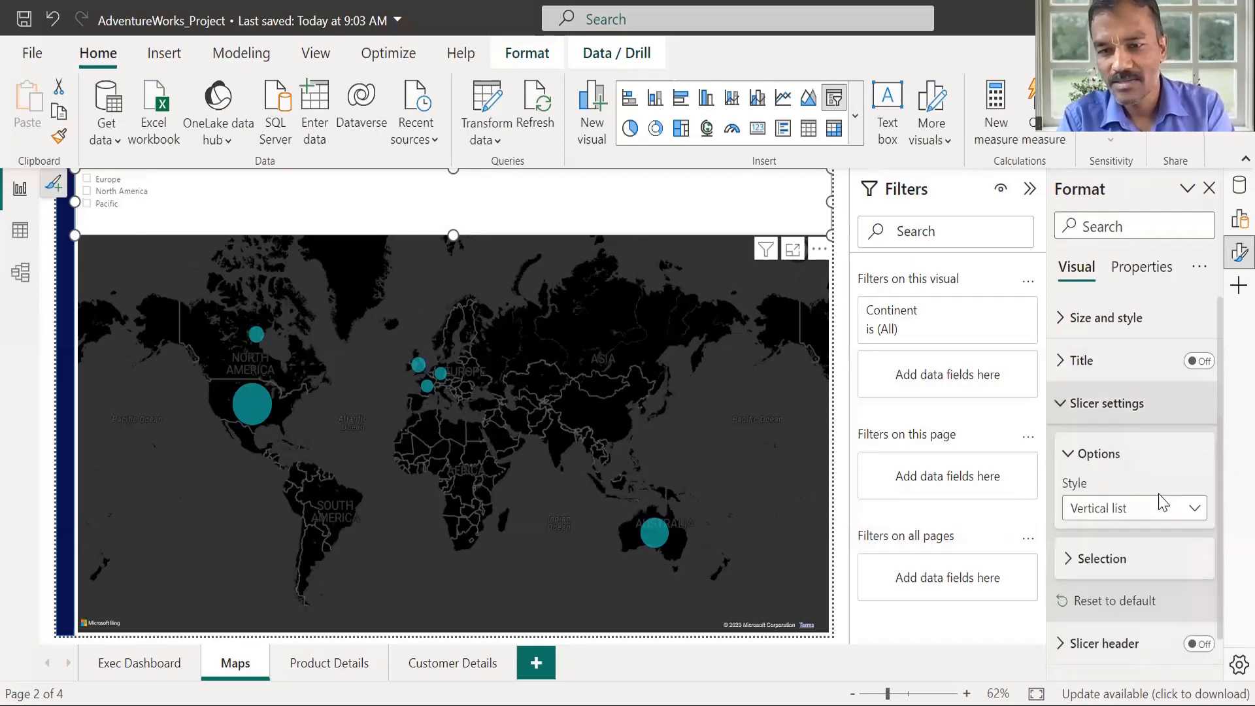
scroll(1194, 476, "down", 1)
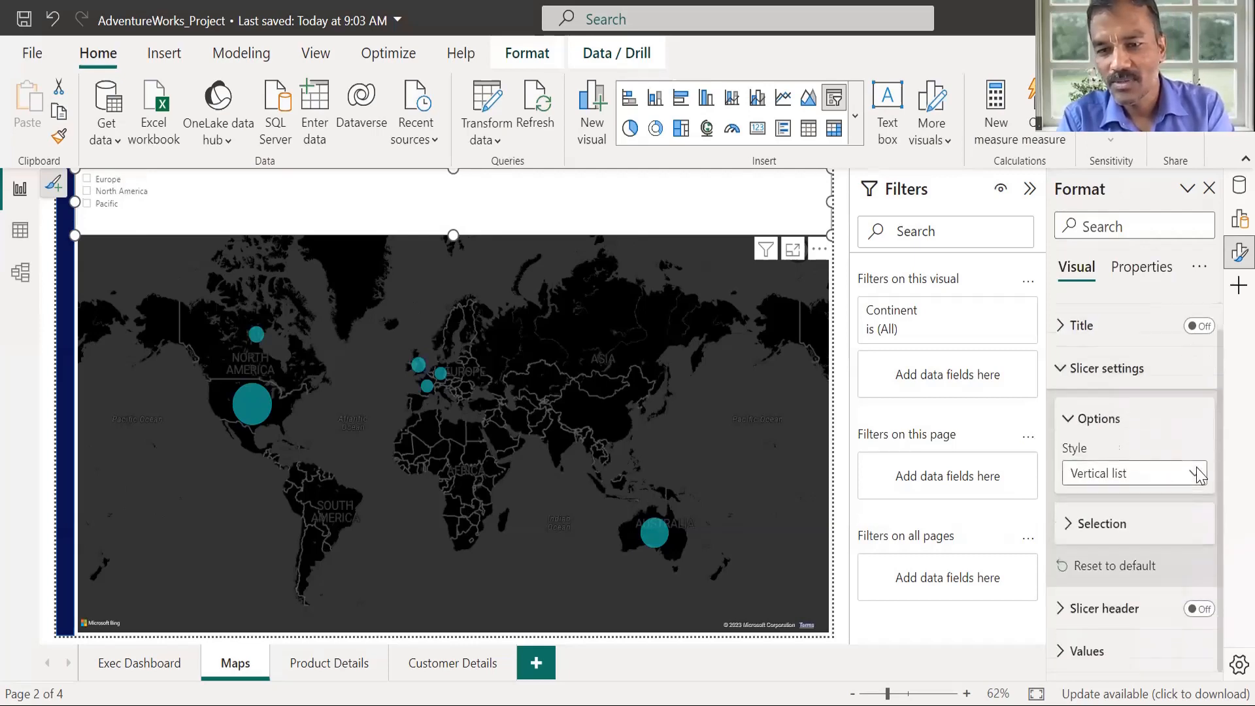
left_click(1111, 473)
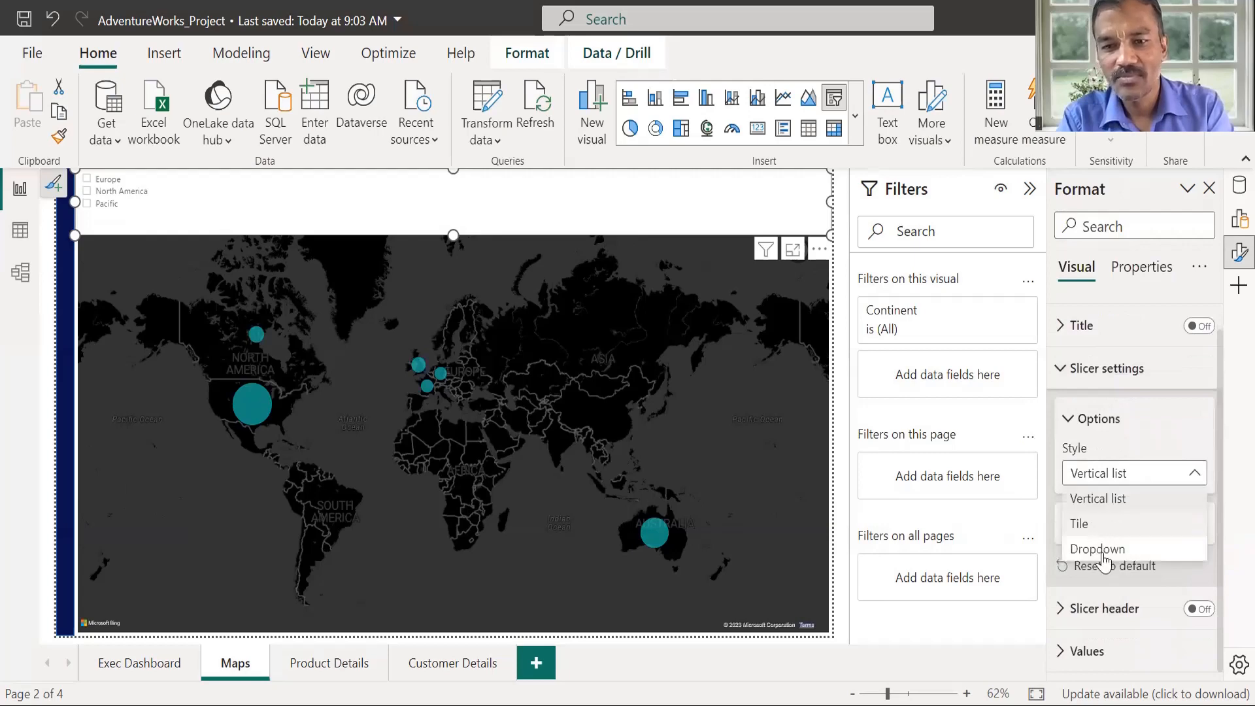
left_click(1112, 530)
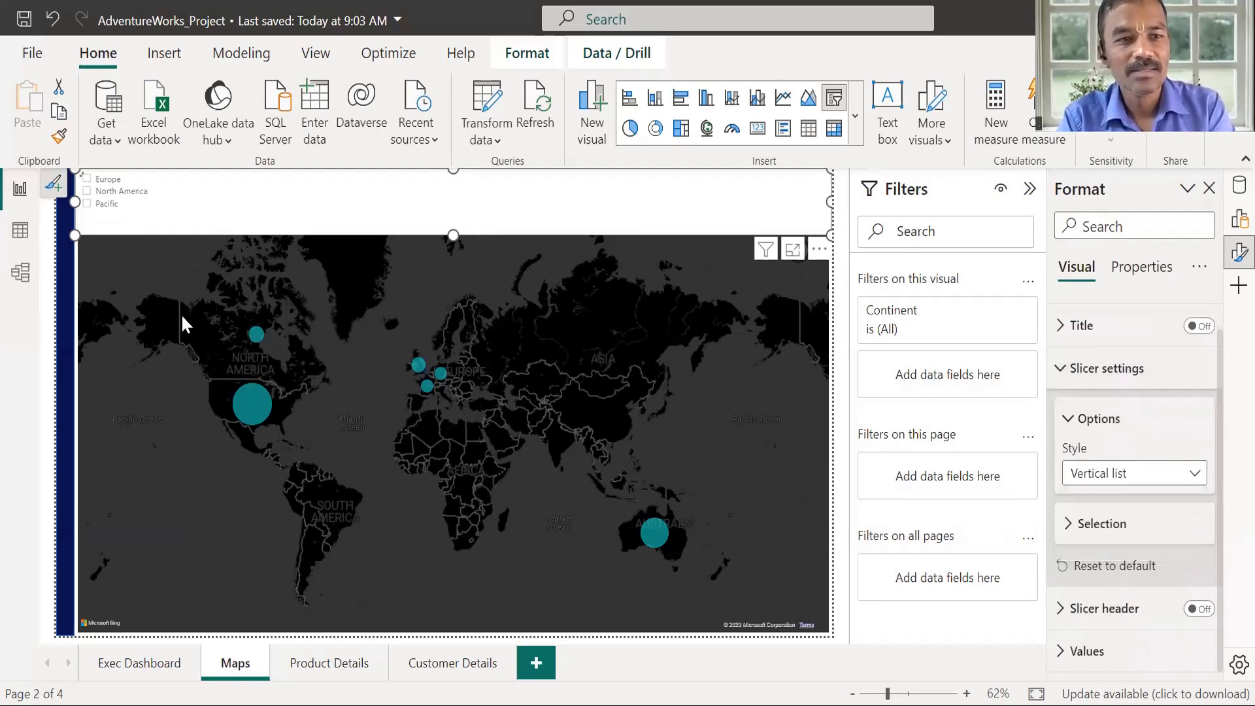
left_click(1191, 473)
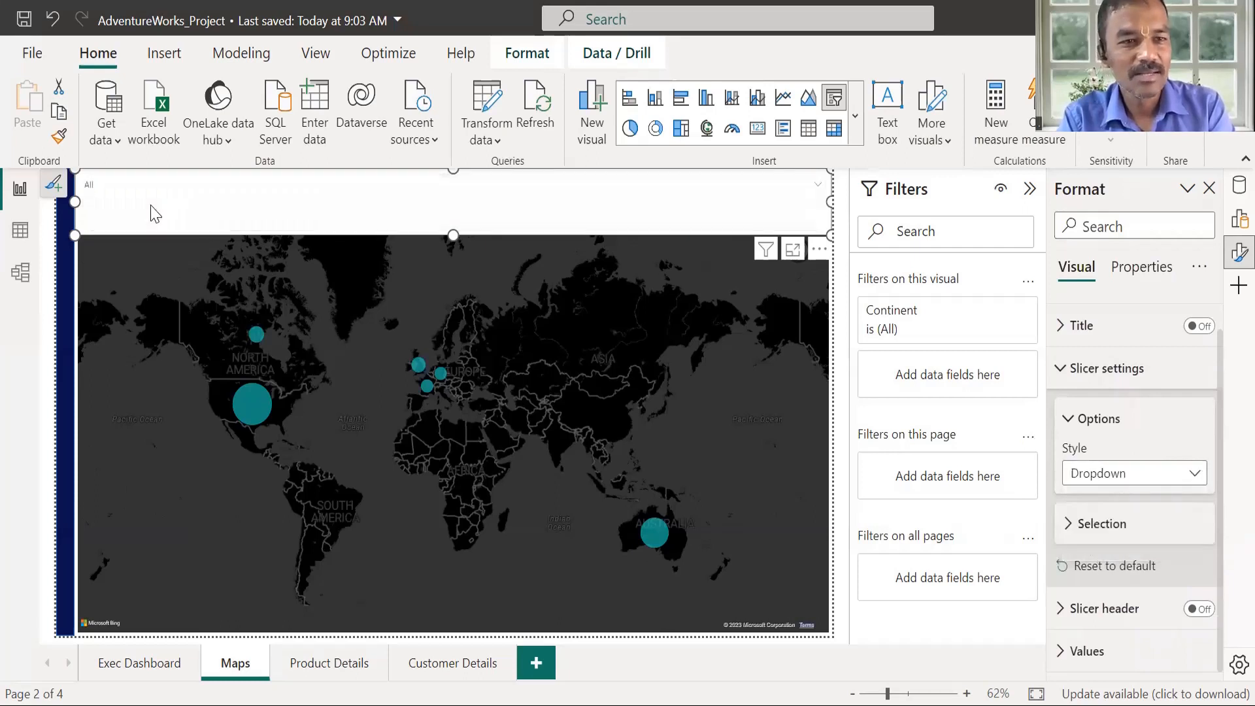
left_click(766, 198)
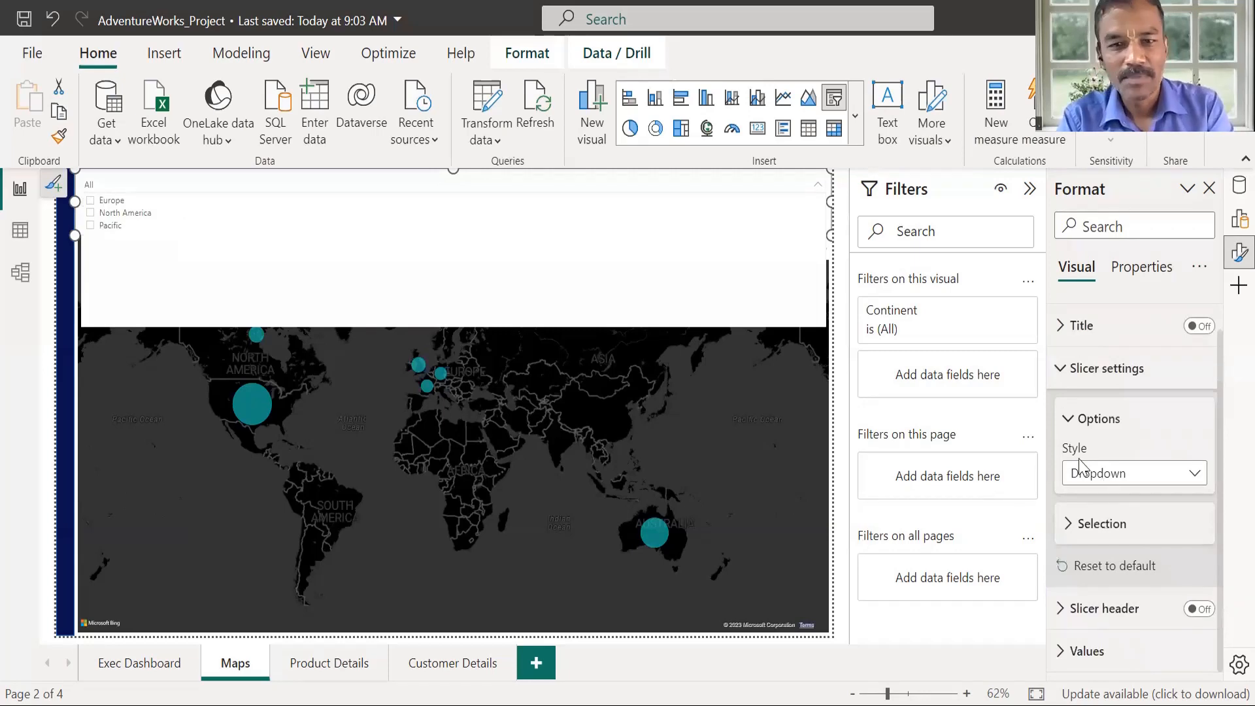
Set the Continent slicer's style to Tile and filter the map to Europe
left_click(1157, 482)
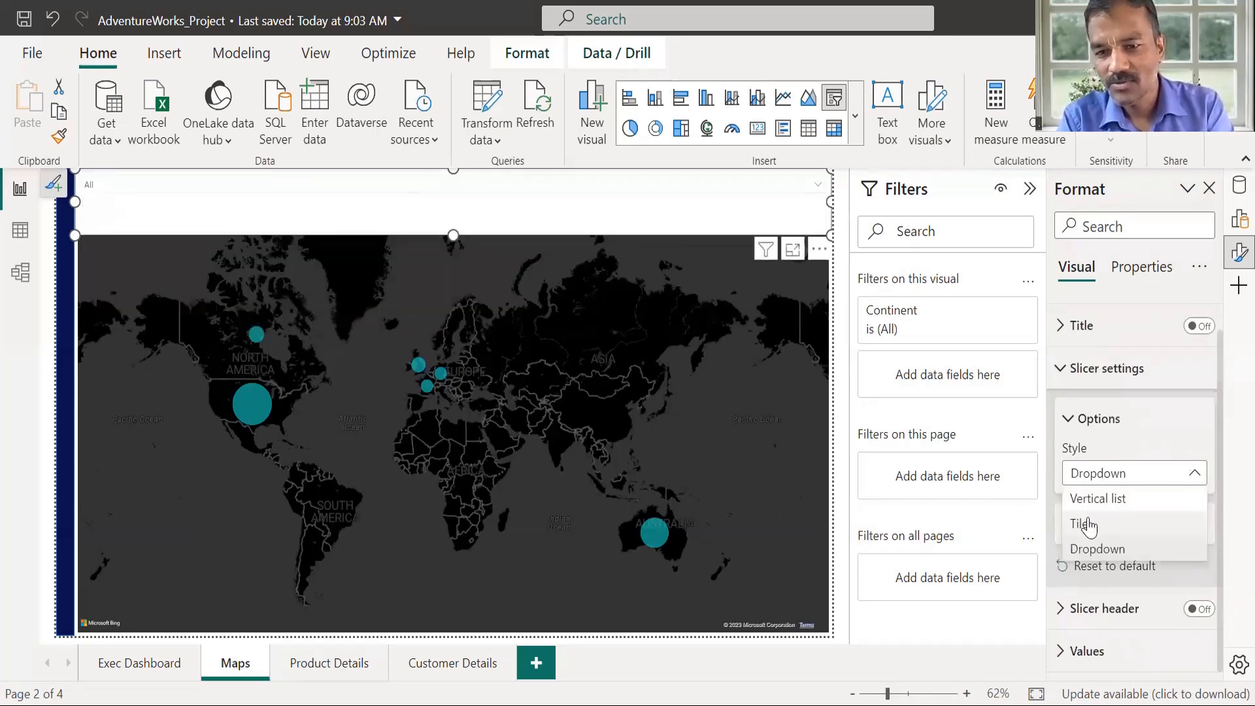
left_click(341, 200)
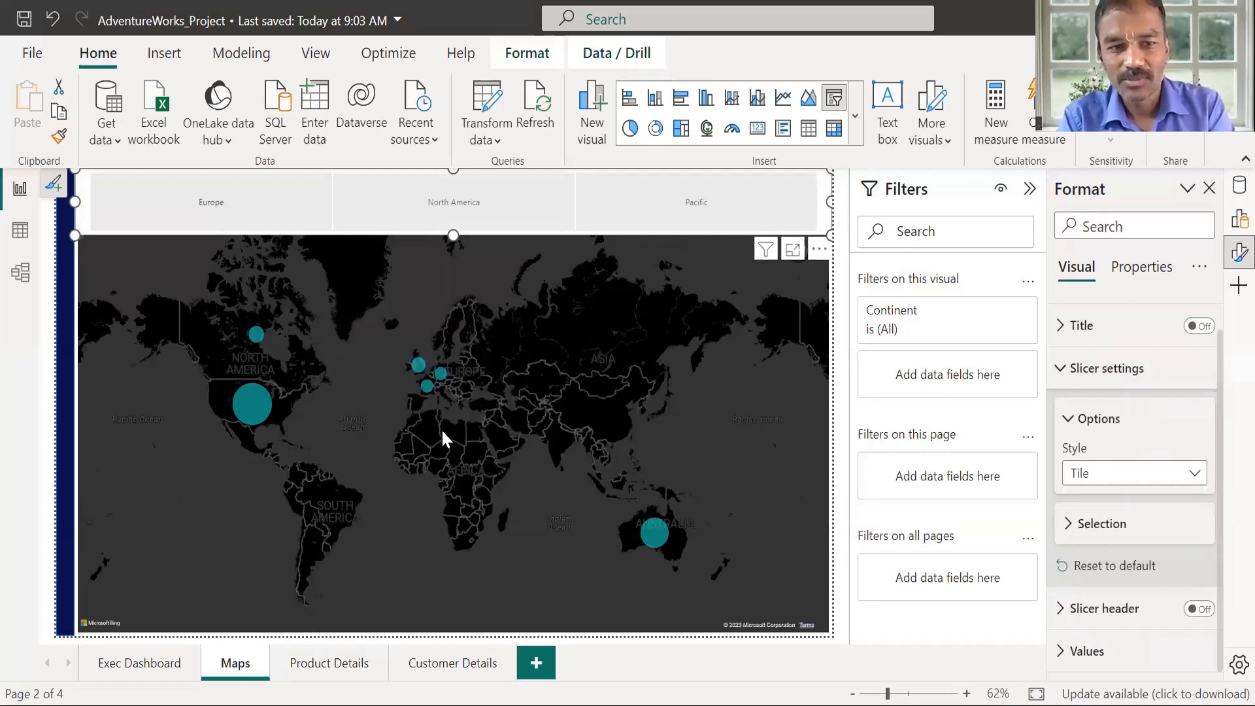
left_click(315, 223)
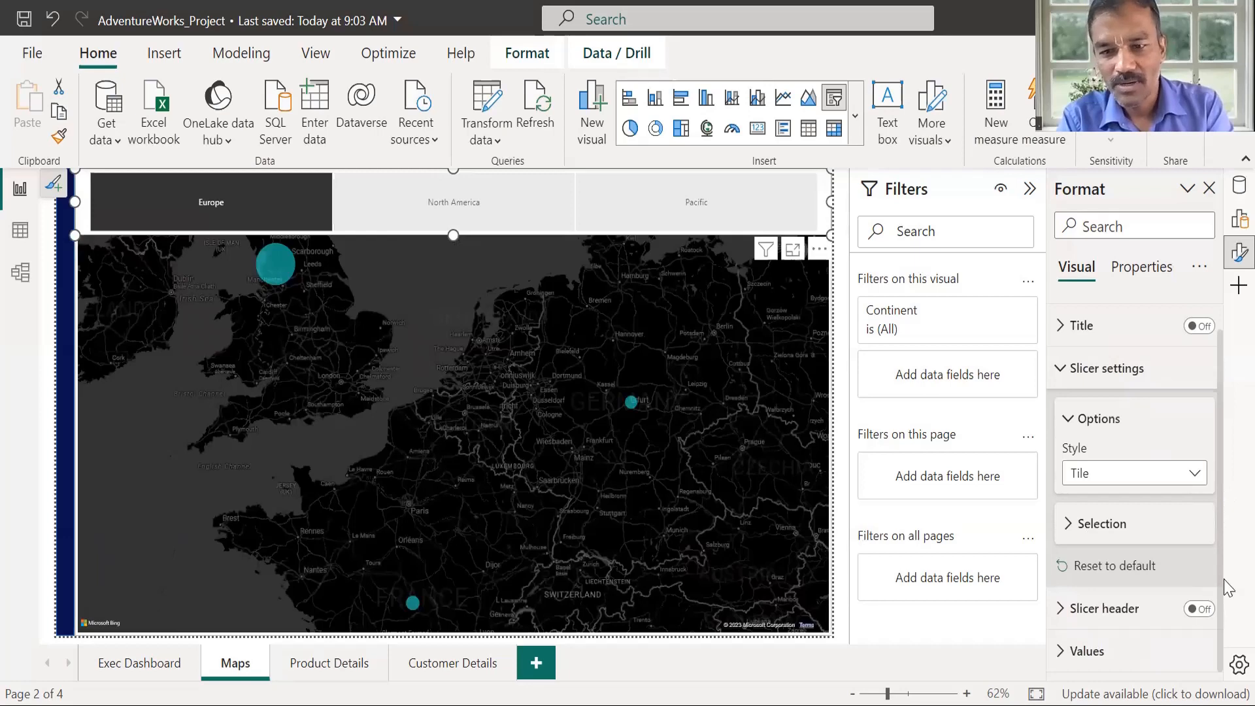
Enable the slicer's "Select all" option in its selection settings and select all continents
left_click(1068, 526)
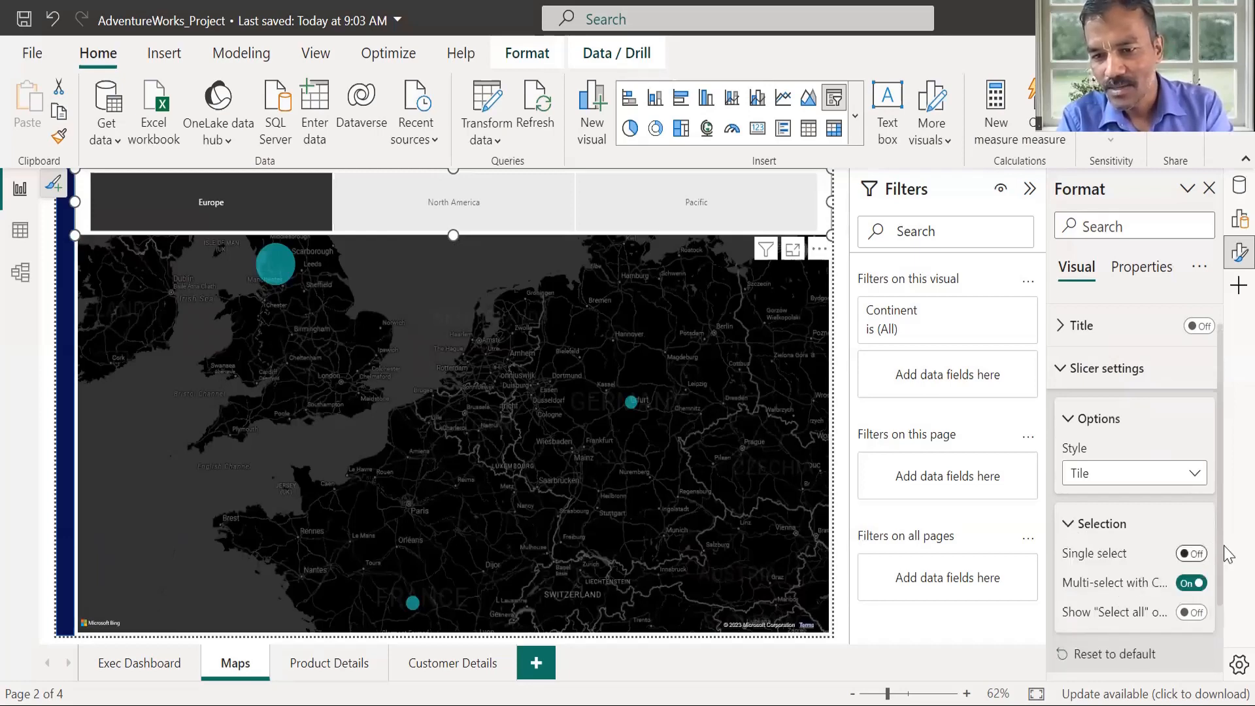
scroll(1227, 604, "down", 1)
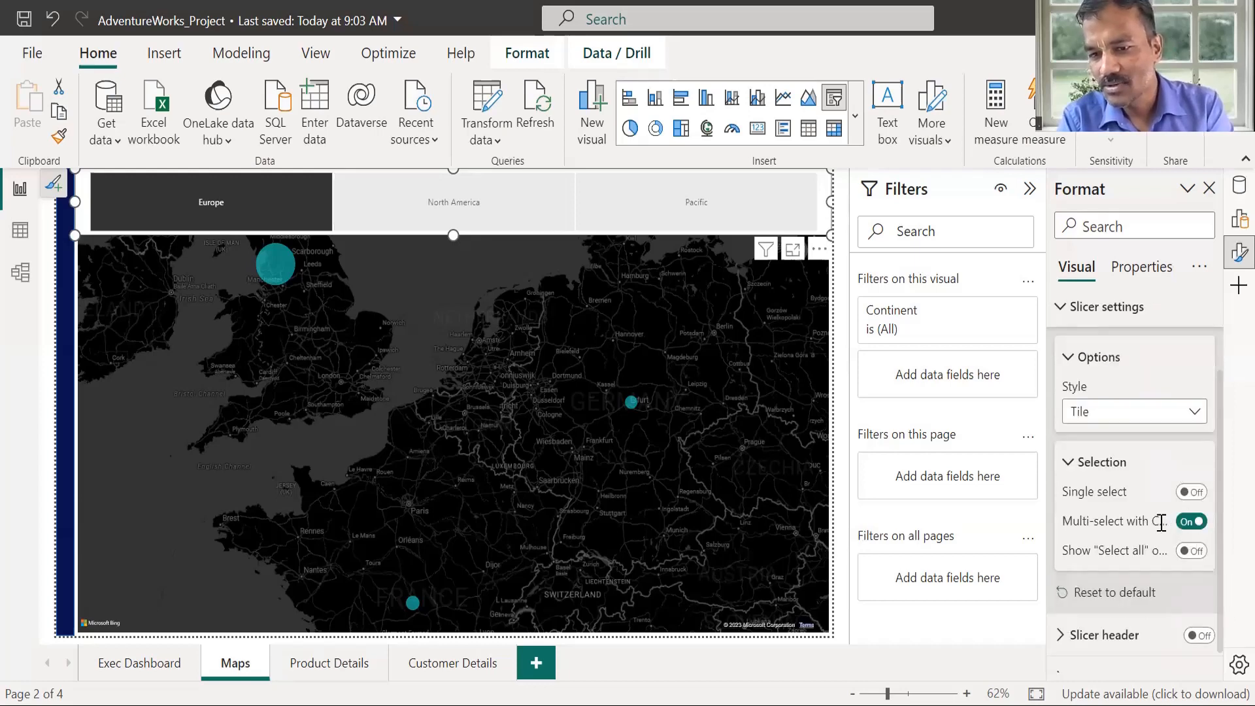
mouse_move(1160, 522)
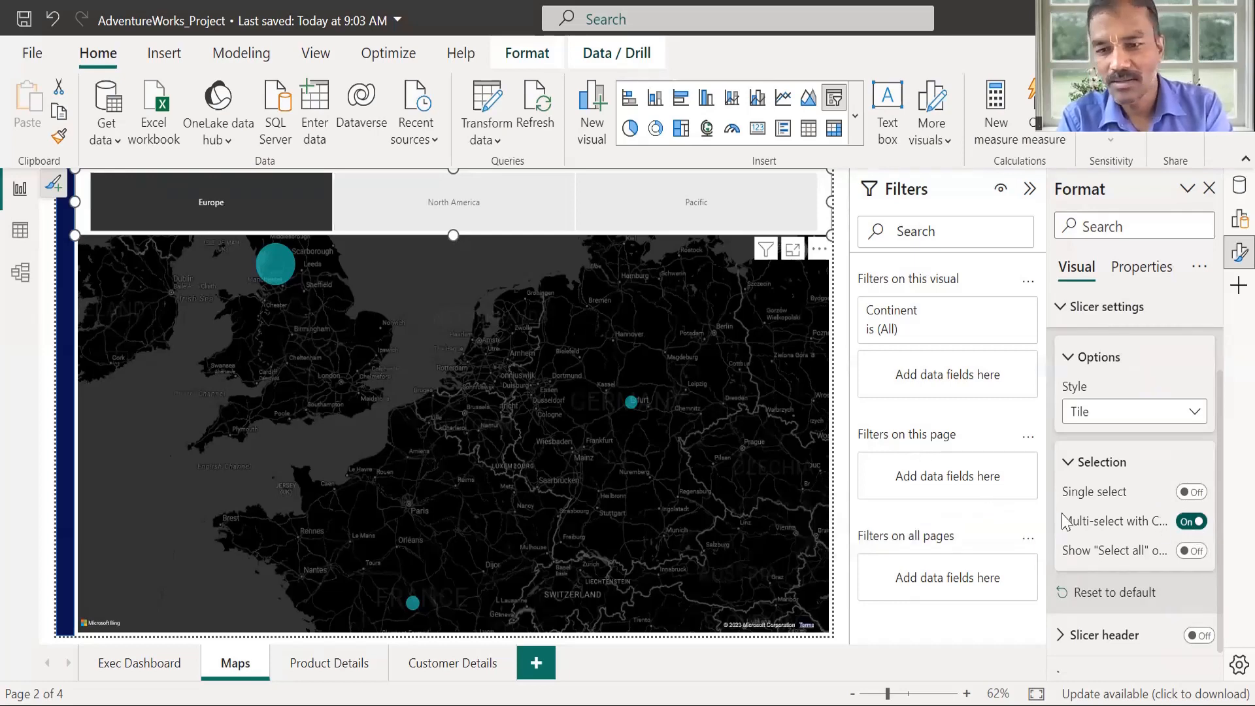
left_click(1191, 551)
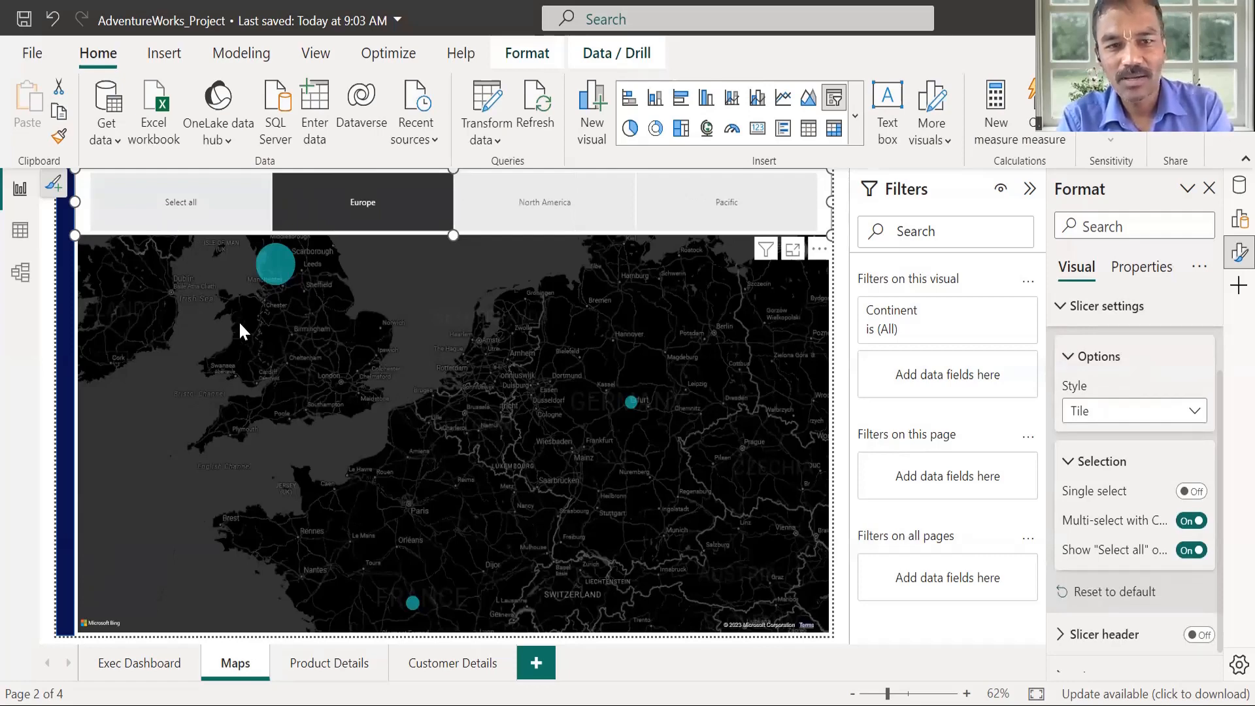
left_click(197, 205)
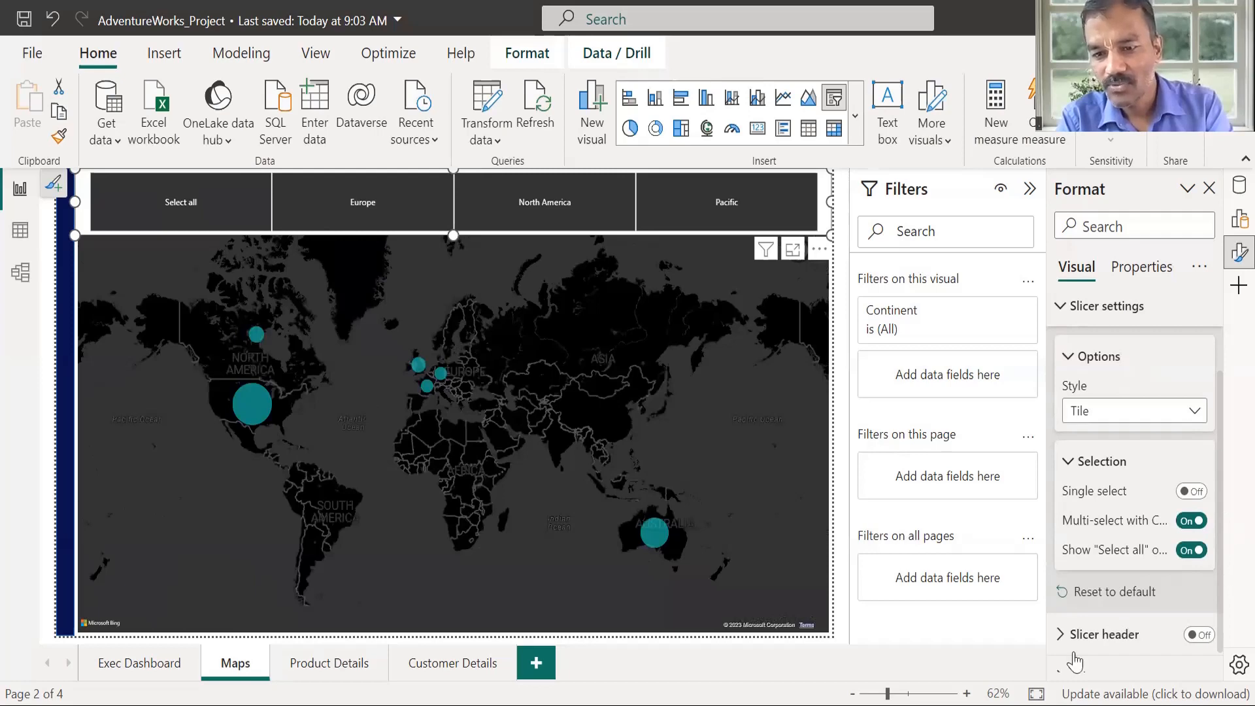
Set the Continent slicer's value text to bold Segoe UI at size 14
scroll(1074, 662, "down", 1)
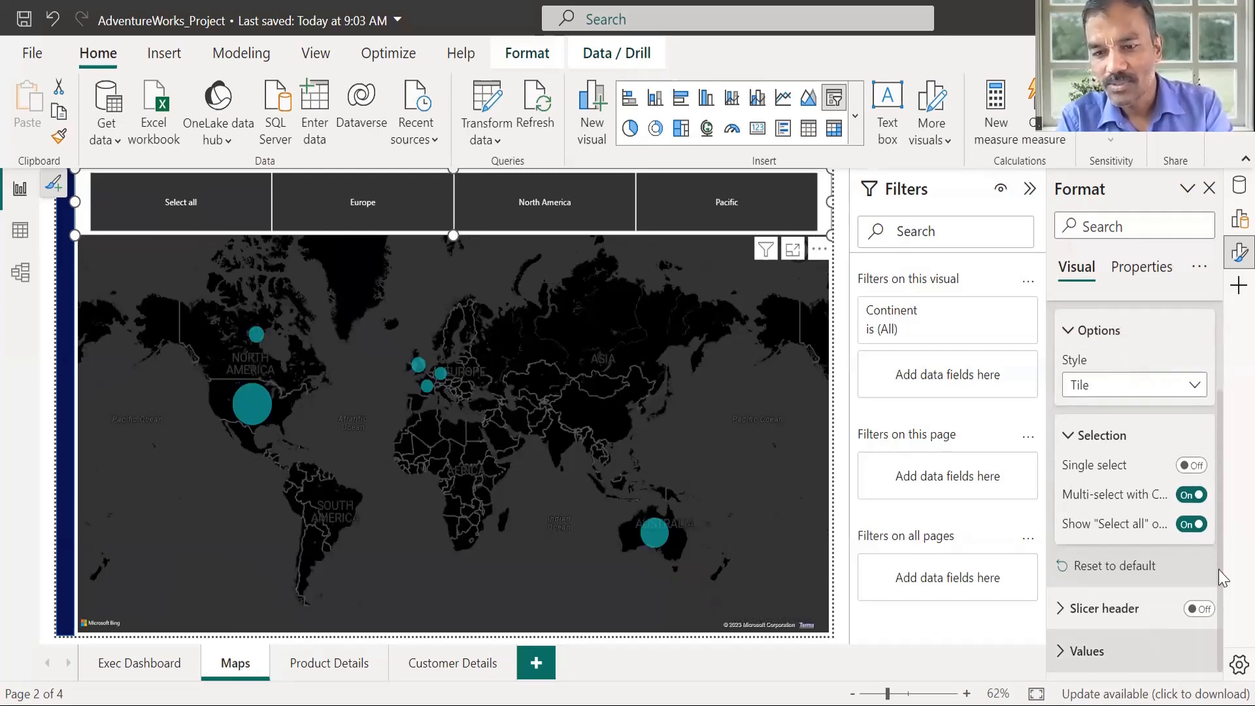
left_click(1217, 648)
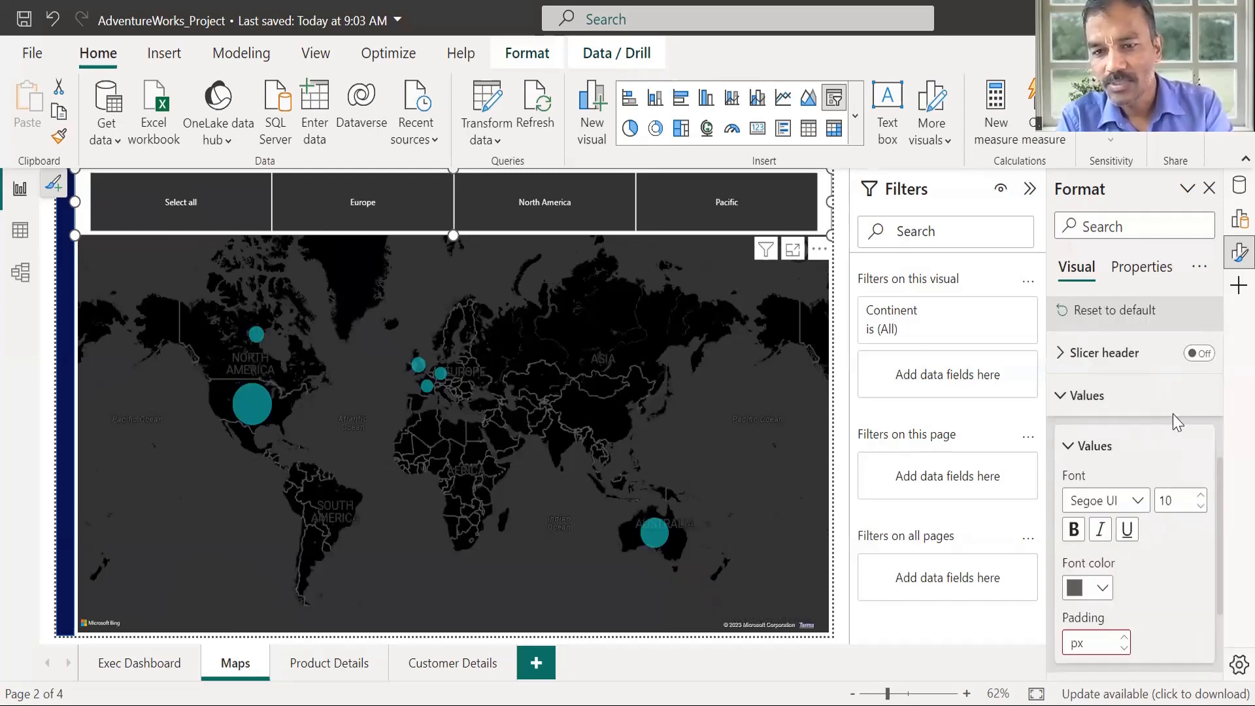
scroll(1177, 422, "down", 2)
left_click(1139, 367)
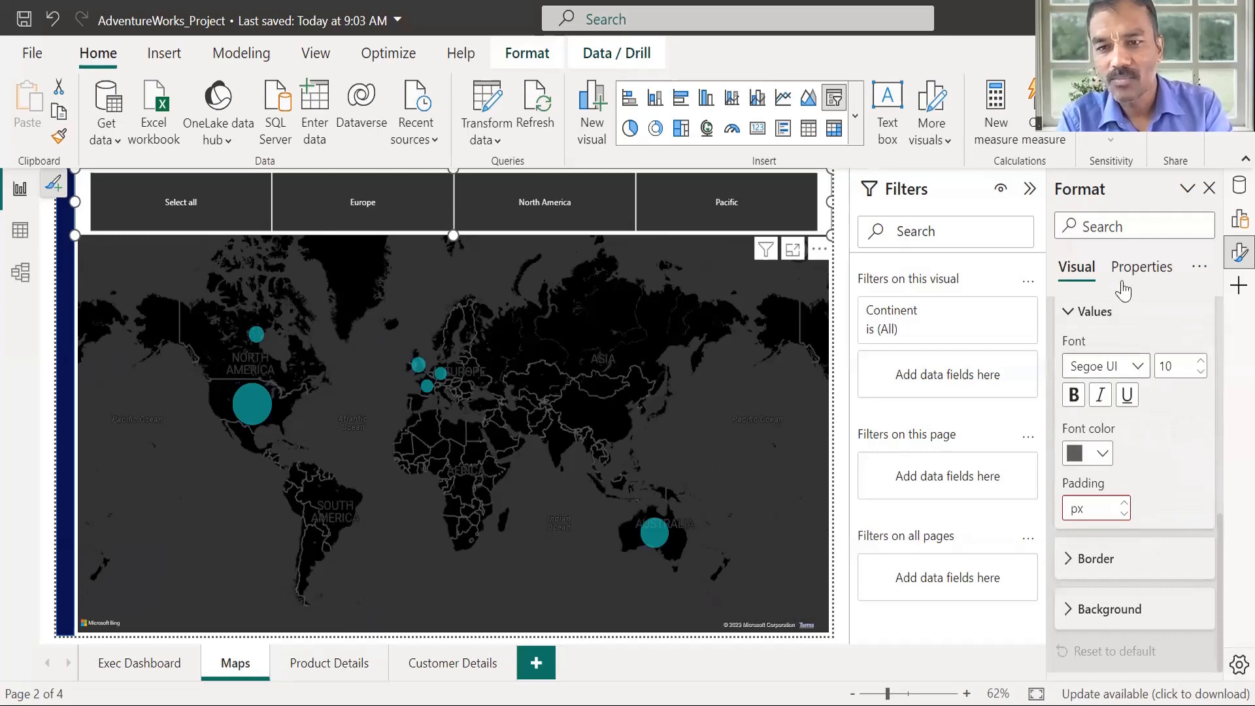
key("Return")
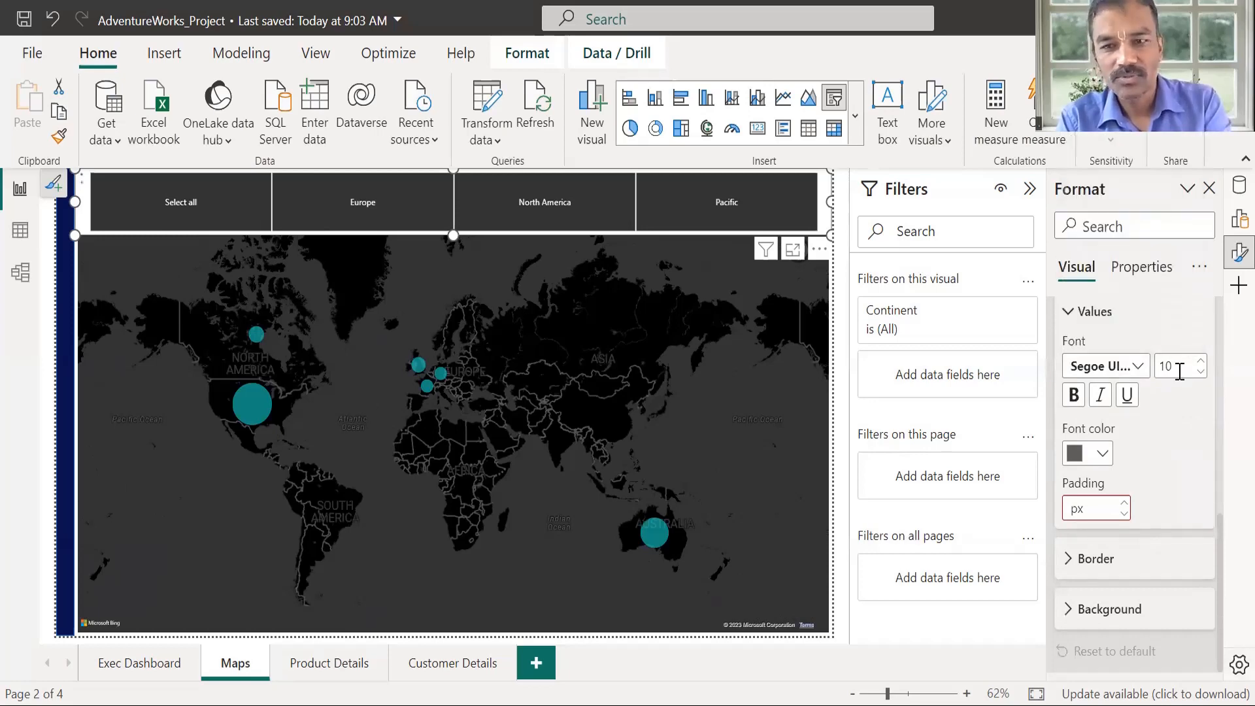
double_click(1179, 372)
type("14")
key("Return")
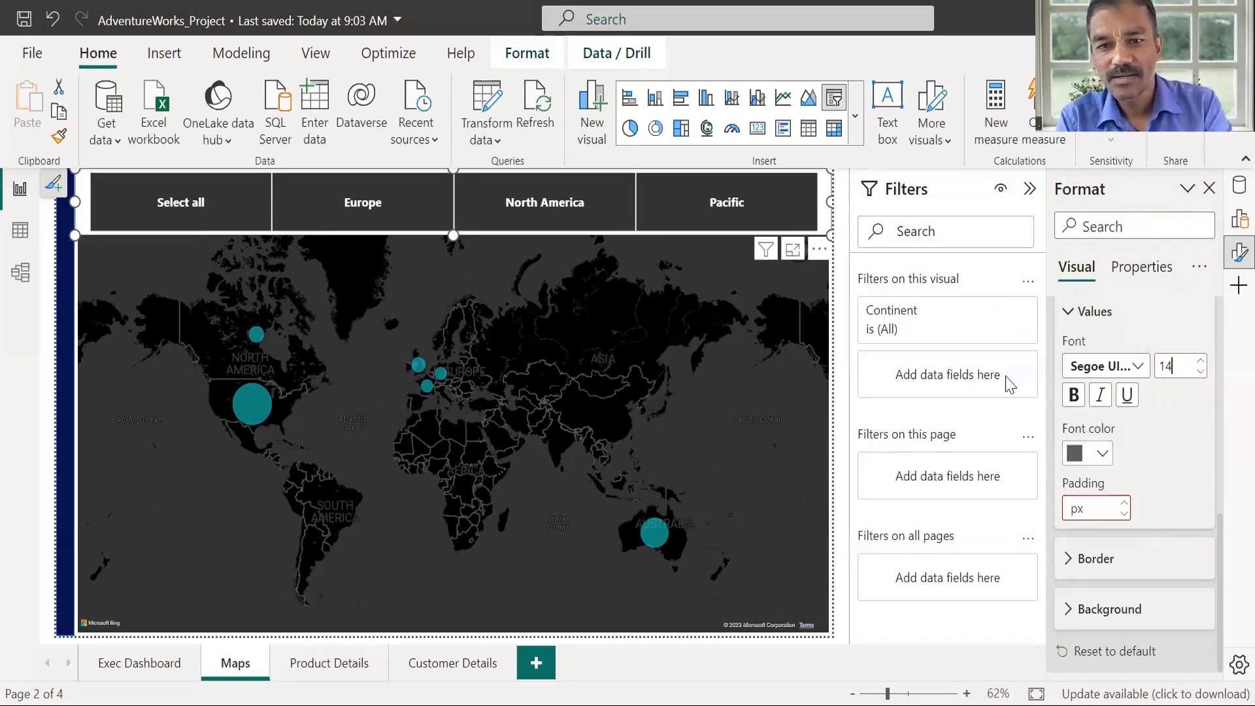
Color the Continent slicer's value text turquoise and its tile background dark navy blue
left_click(1102, 453)
left_click(986, 359)
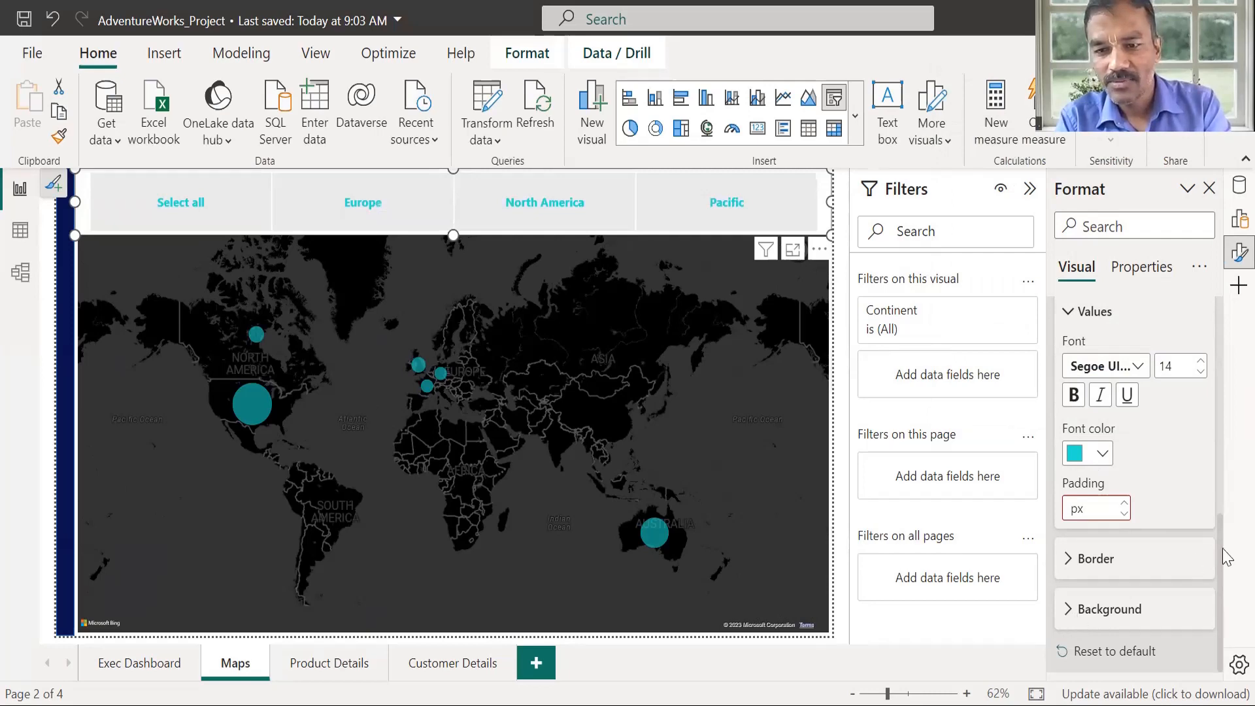
left_click(1177, 609)
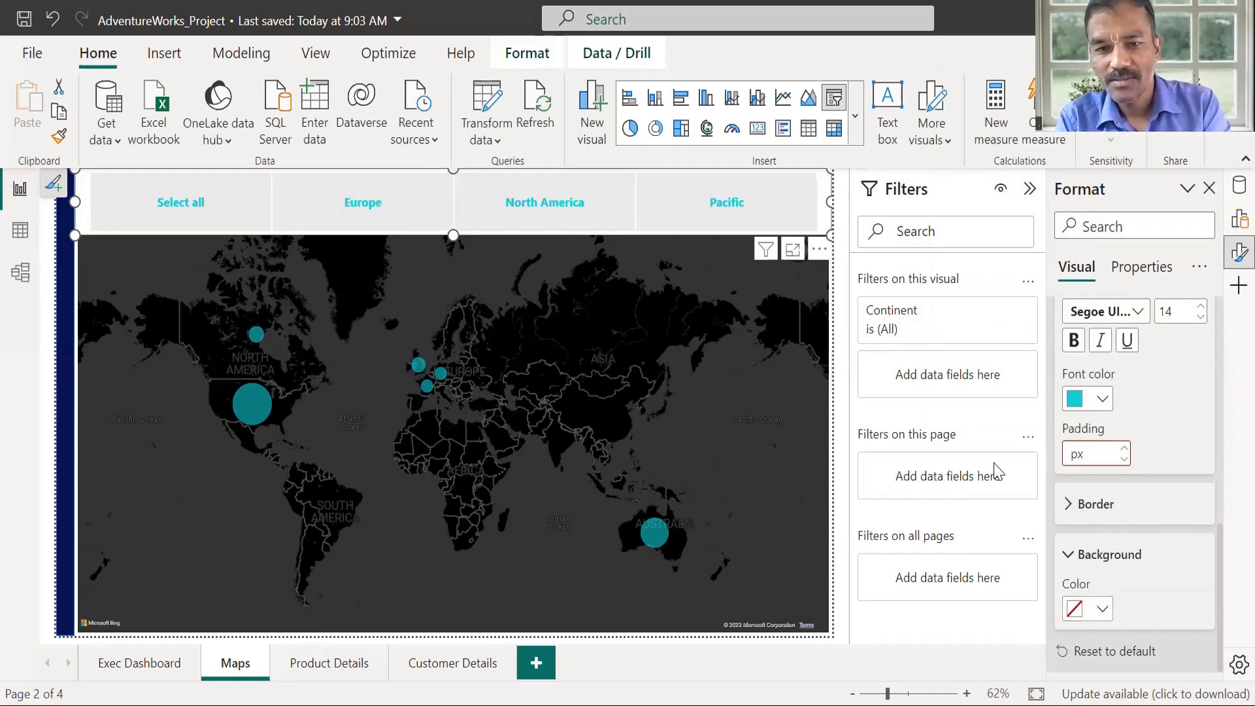
left_click(1102, 609)
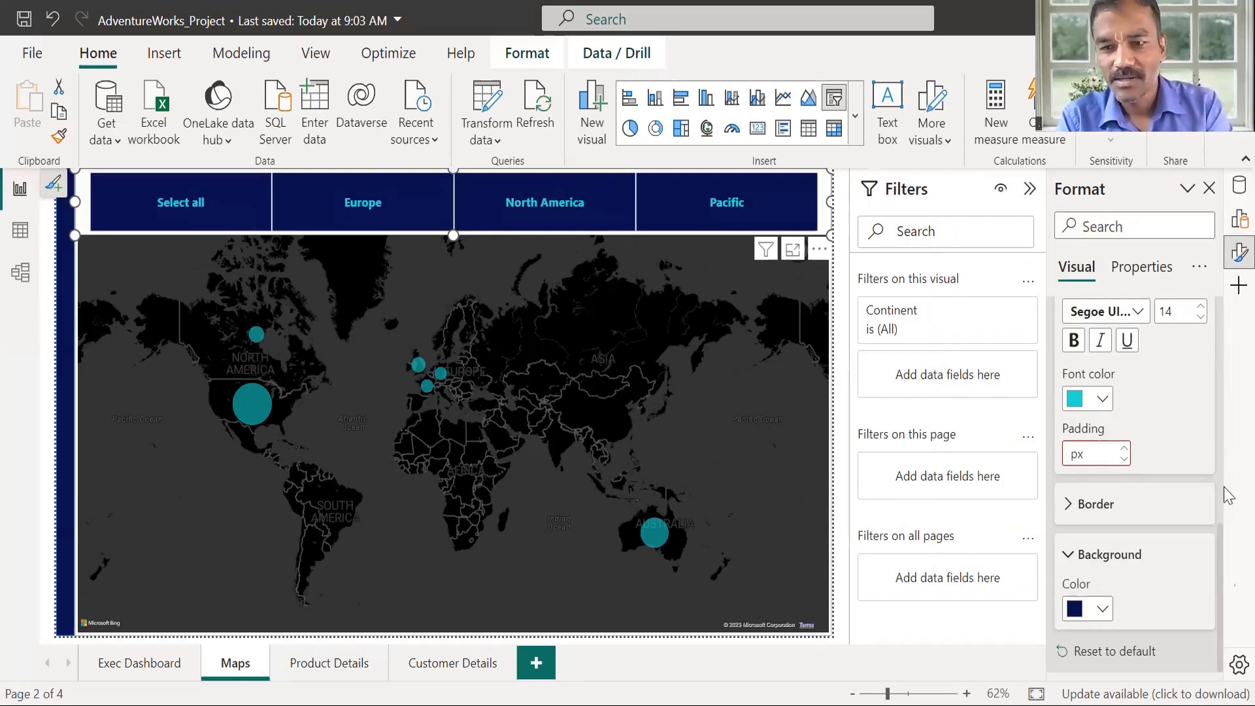
Clear "Select all" in the Continent slicer and filter the map by Europe, Pacific and finally North America
scroll(1221, 506, "up", 2)
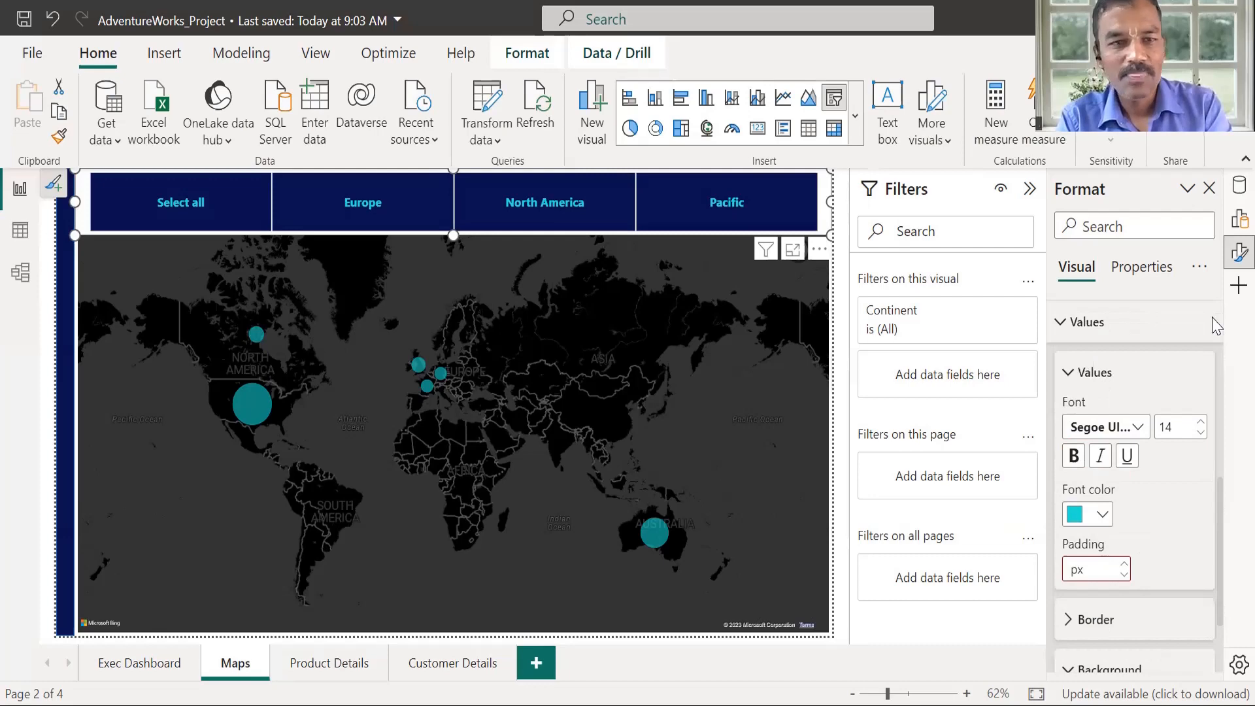
scroll(1215, 325, "up", 3)
left_click(179, 203)
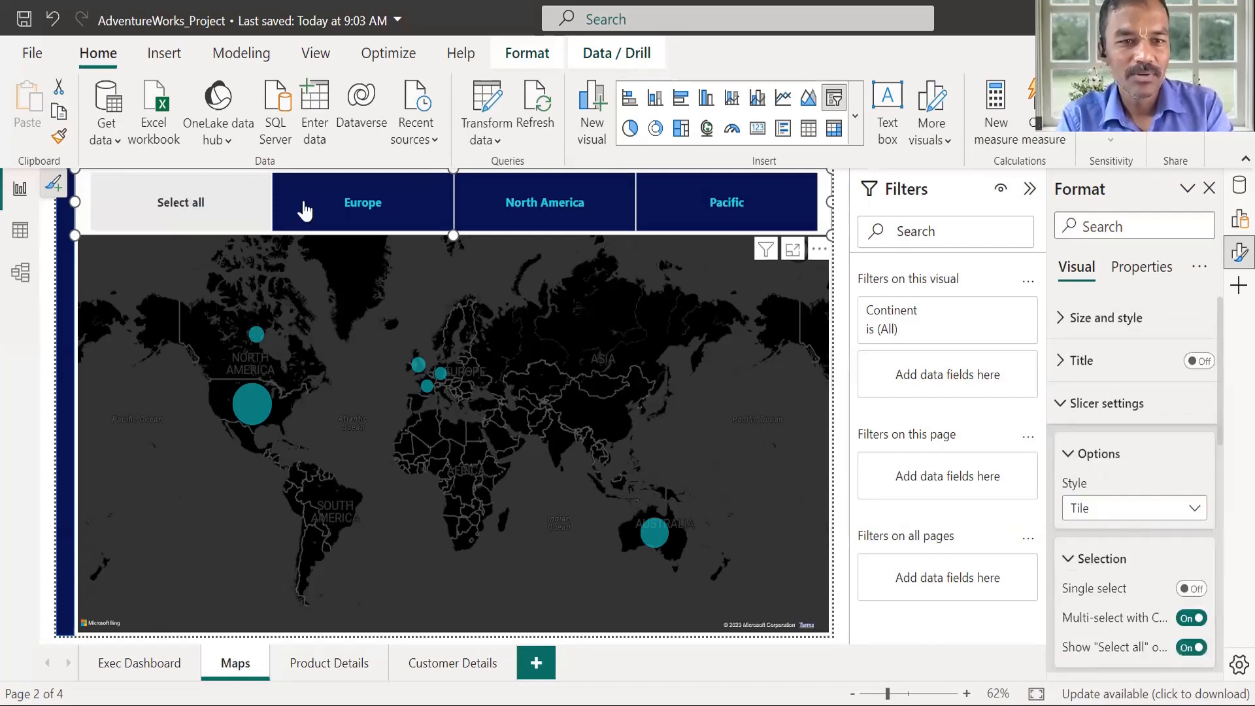
left_click(304, 211)
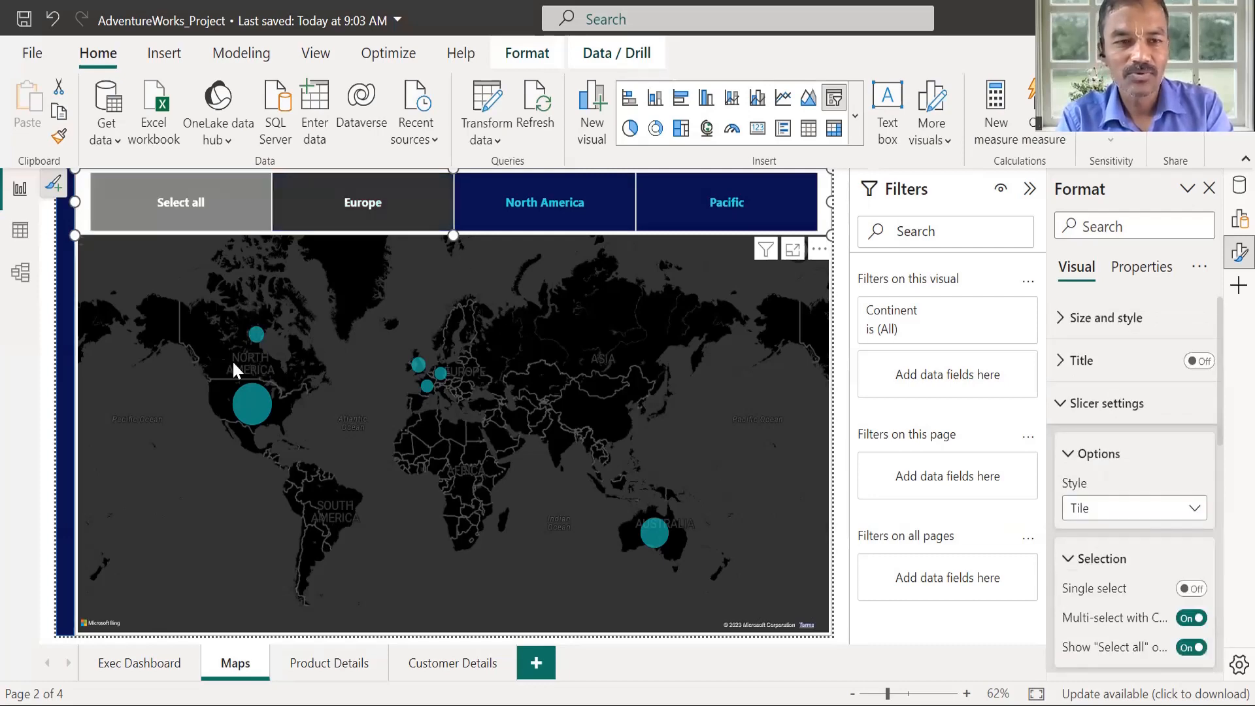
left_click(694, 196)
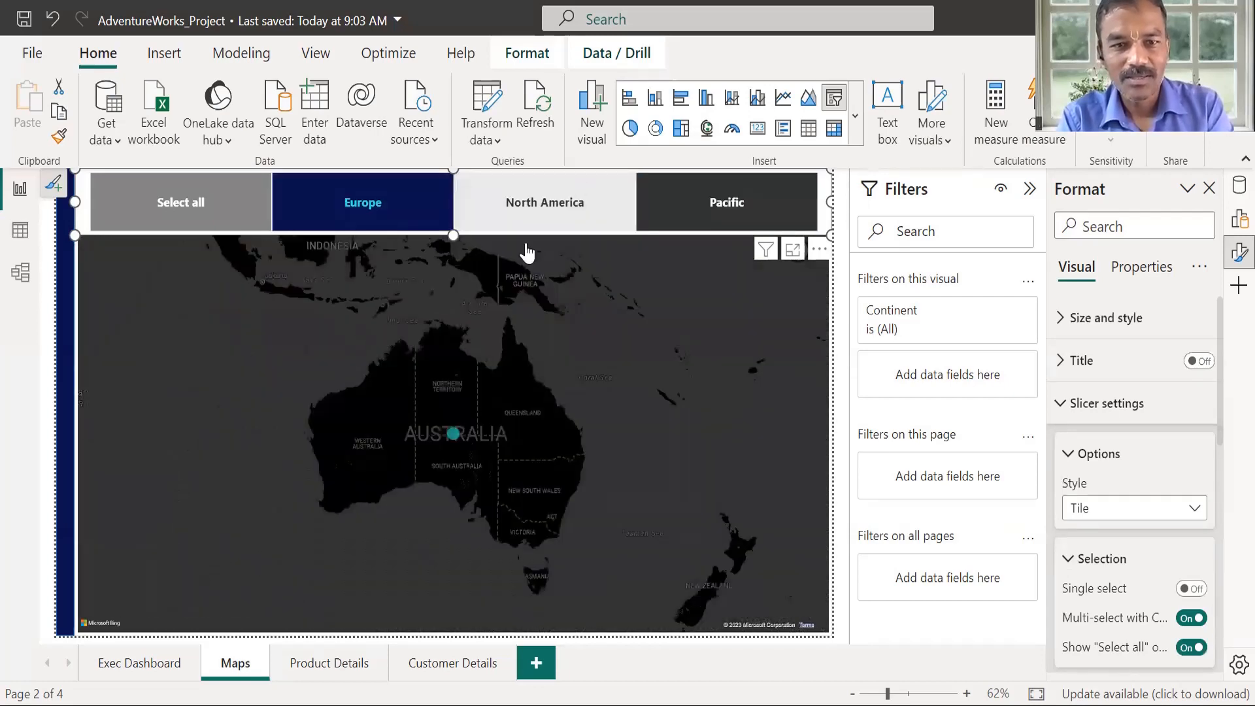
left_click(527, 219)
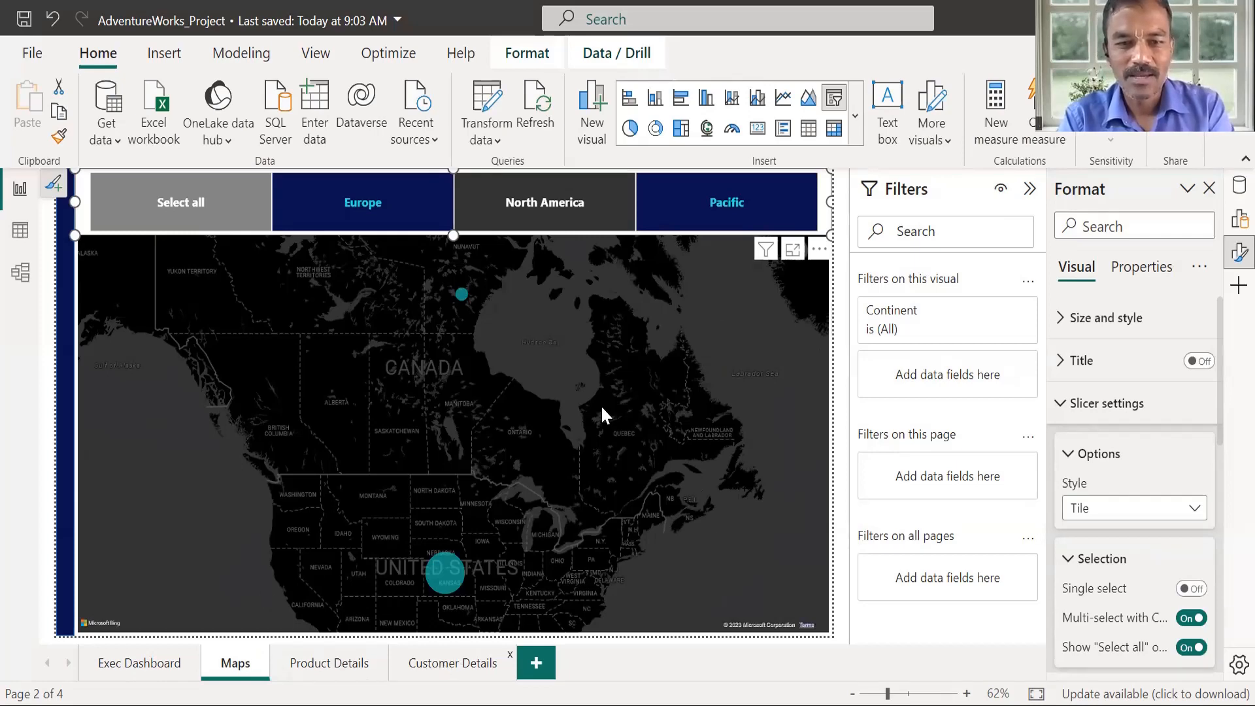
On the Customer Details page, shift the top customer's name, orders and revenue cards down together with their captions
left_click(453, 662)
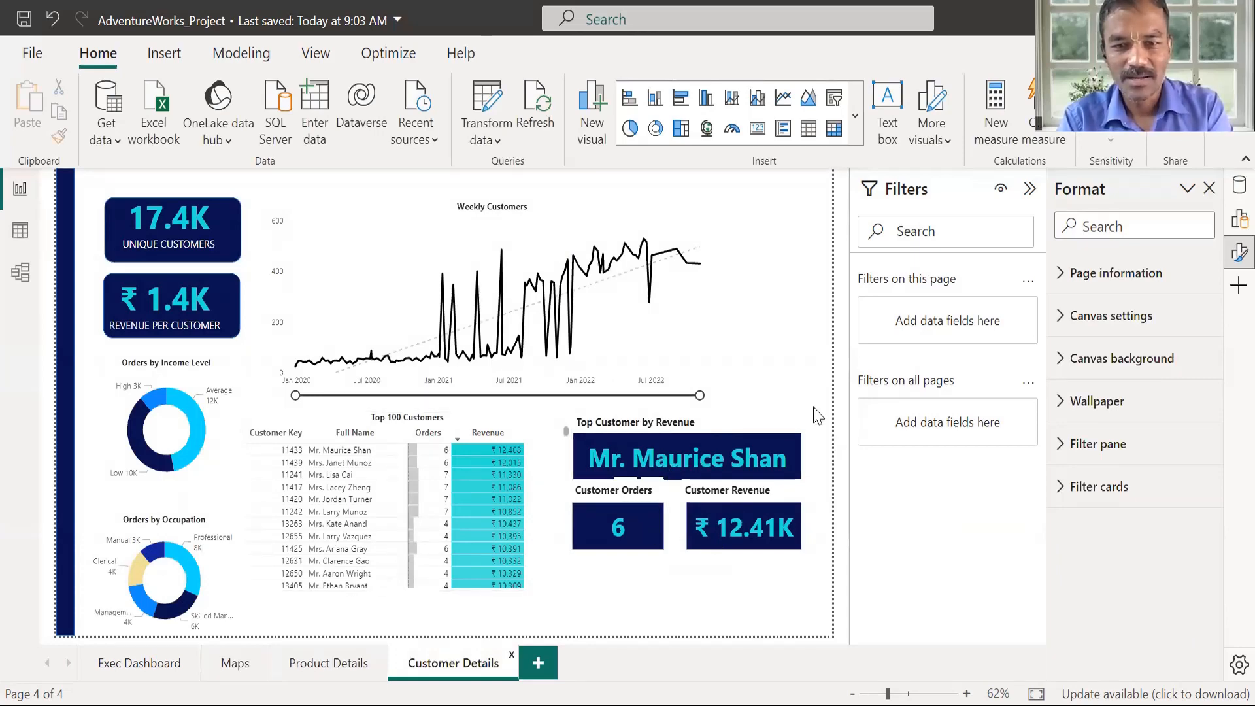
left_click_drag(816, 412, 571, 588)
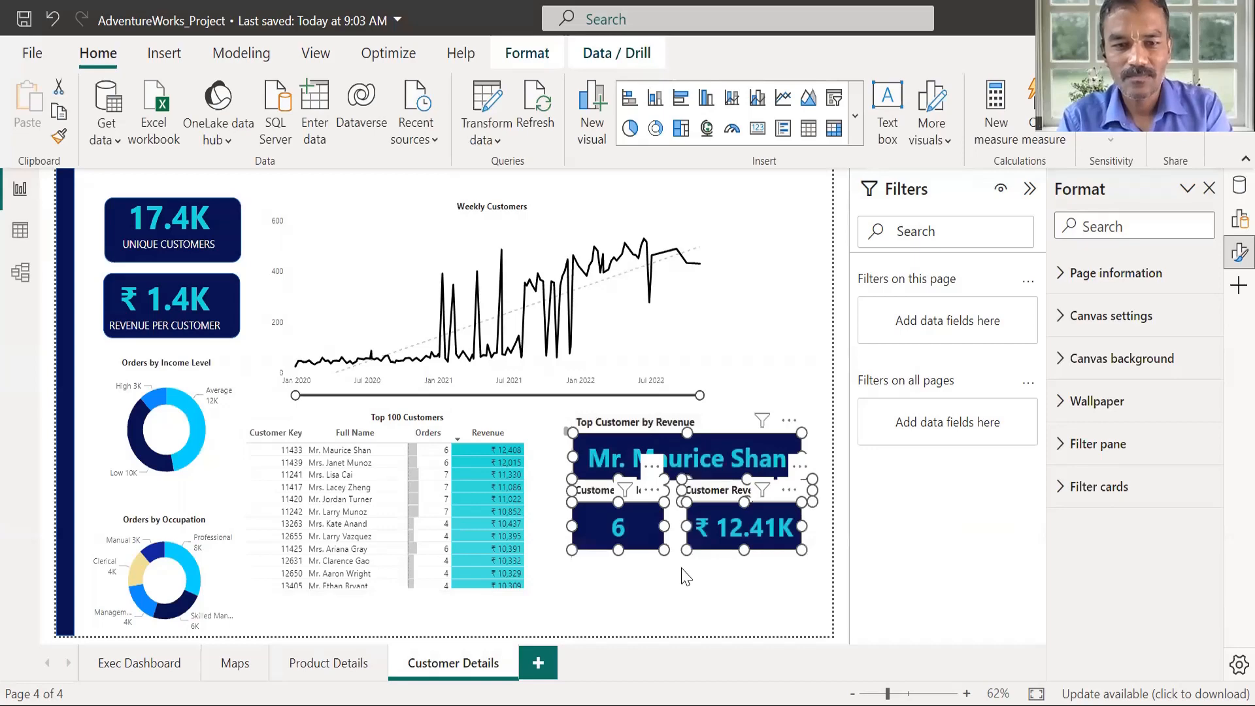
key("Down")
key("Down")
key("Down")
key("Down")
key("Down")
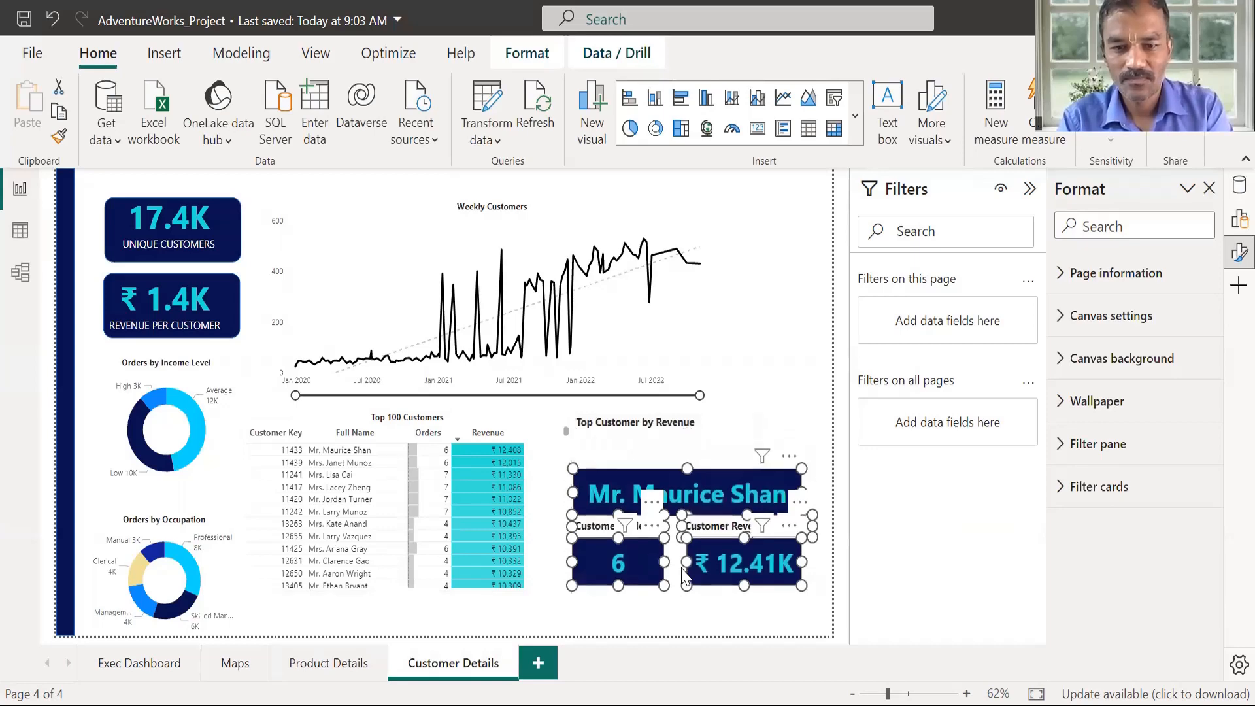
key("Down")
Move the "Top Customer by Revenue" text box down to sit just above the customer name card
left_click_drag(672, 413, 664, 443)
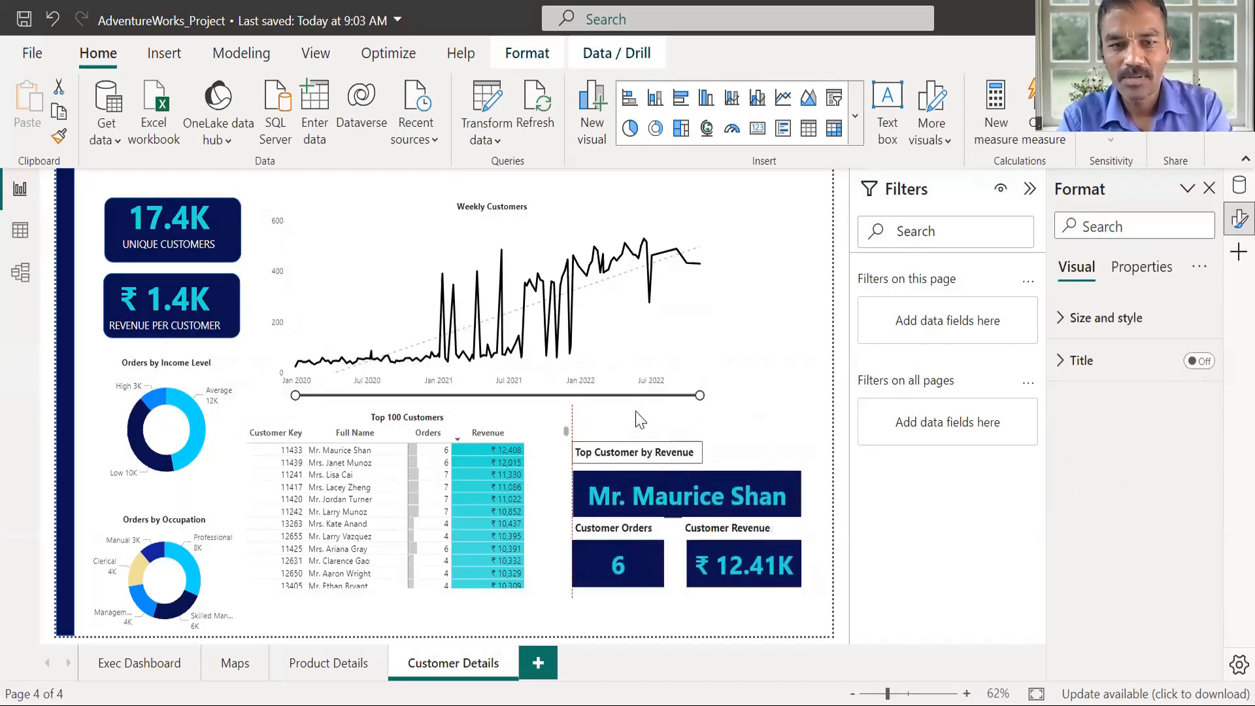
left_click(640, 425)
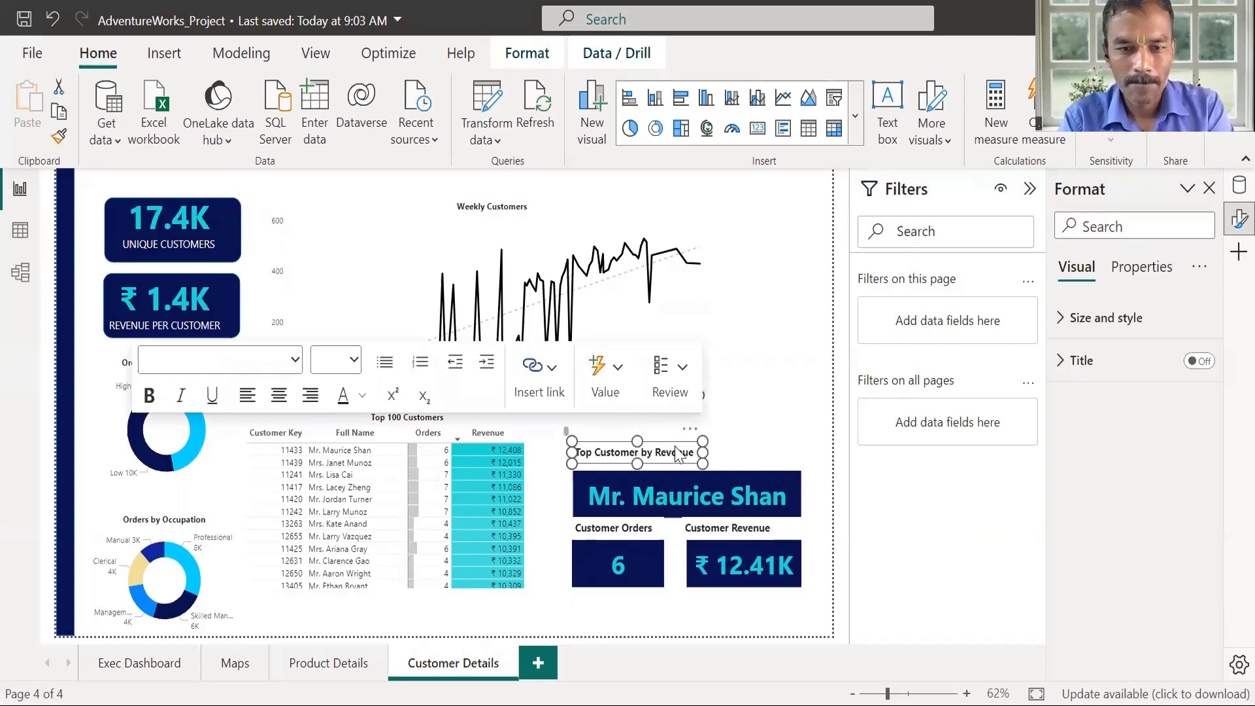
key("Down")
left_click(762, 366)
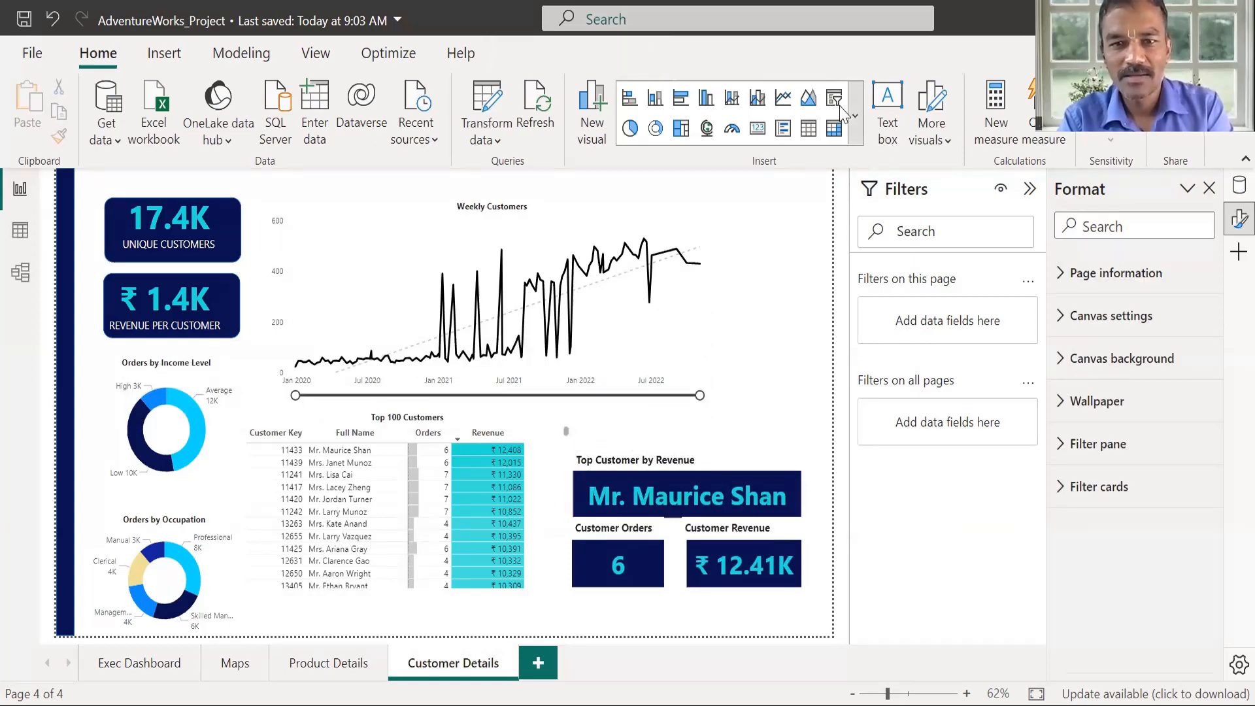
Add a slicer on Year from Calendar Lookup and place it in the gap above the "Top Customer by Revenue" title
left_click(835, 101)
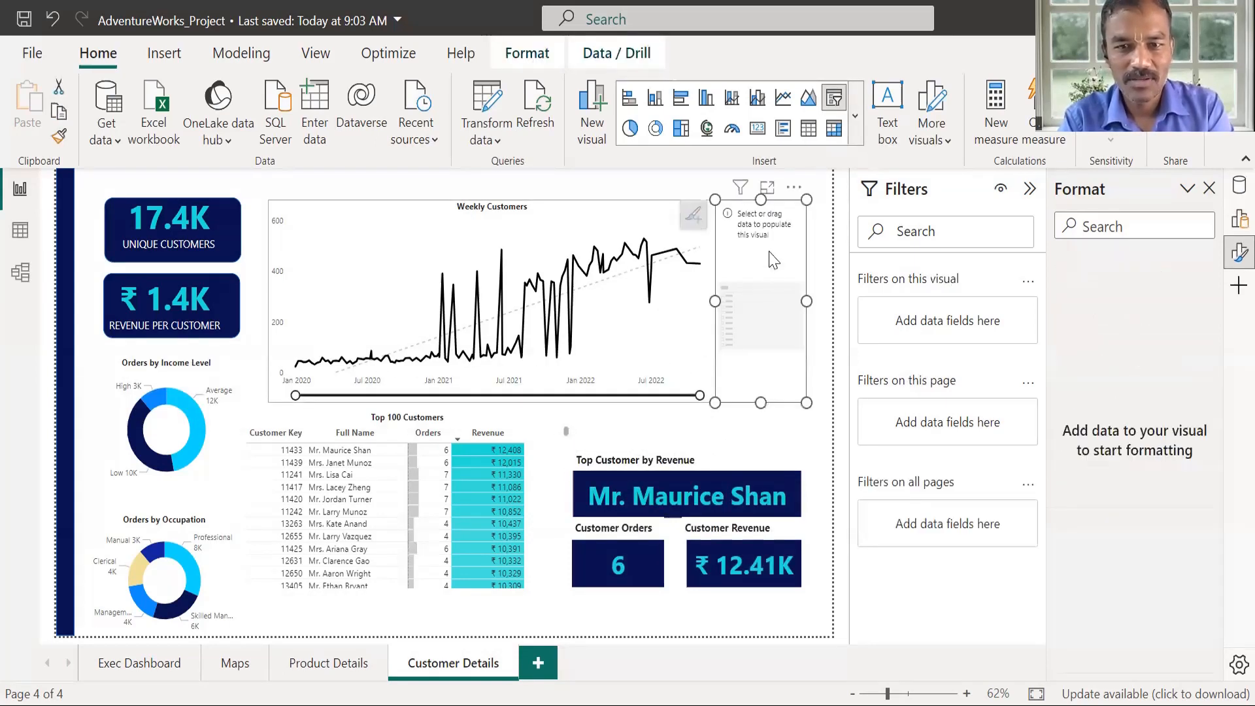
left_click_drag(773, 259, 791, 426)
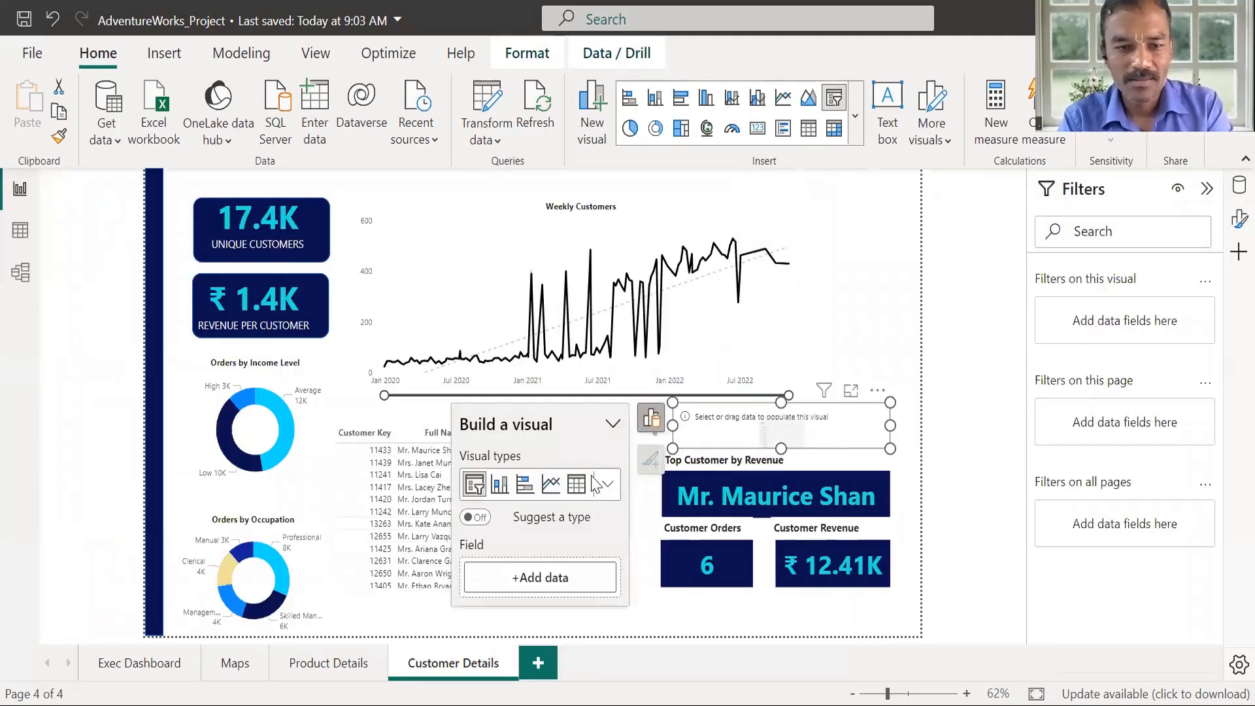
left_click(652, 419)
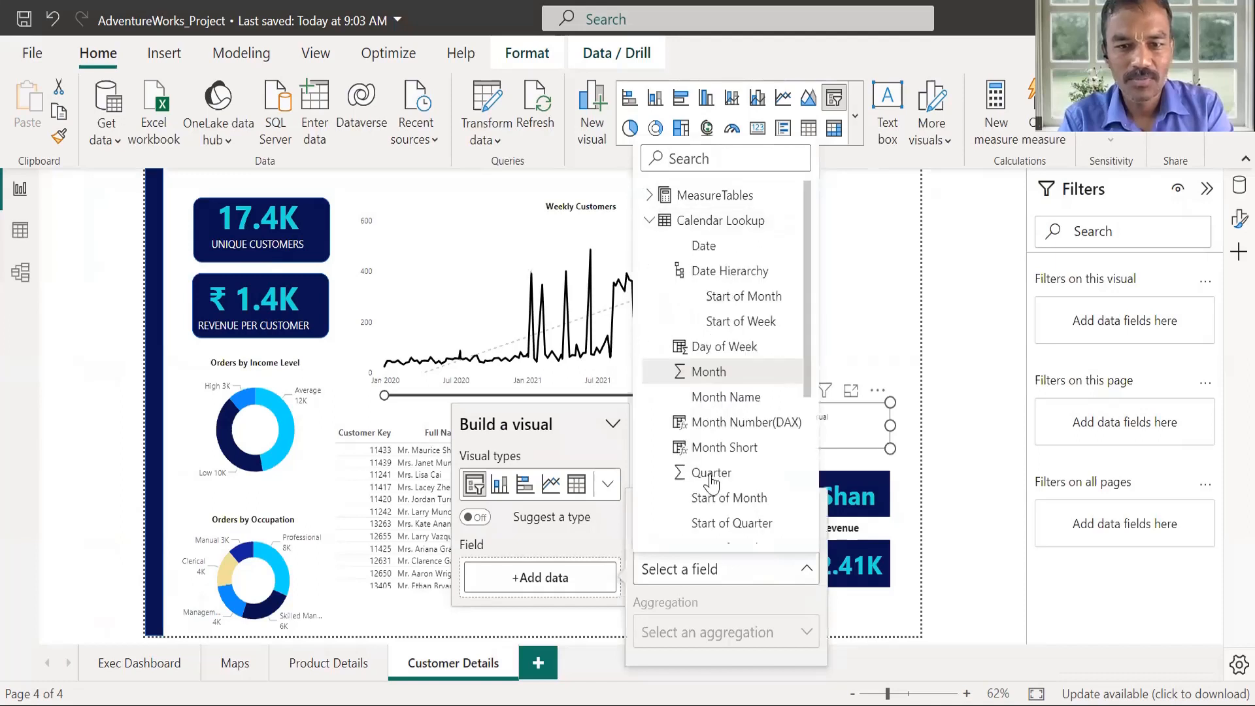
scroll(806, 490, "down", 3)
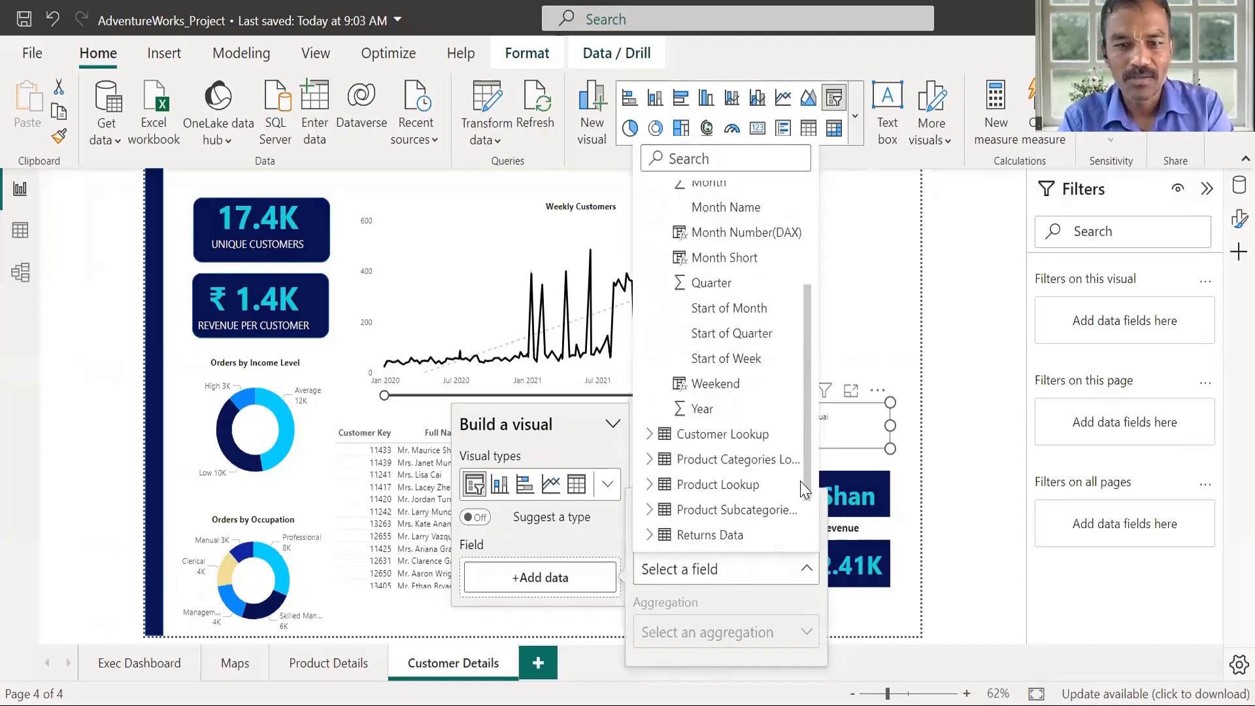
left_click(739, 417)
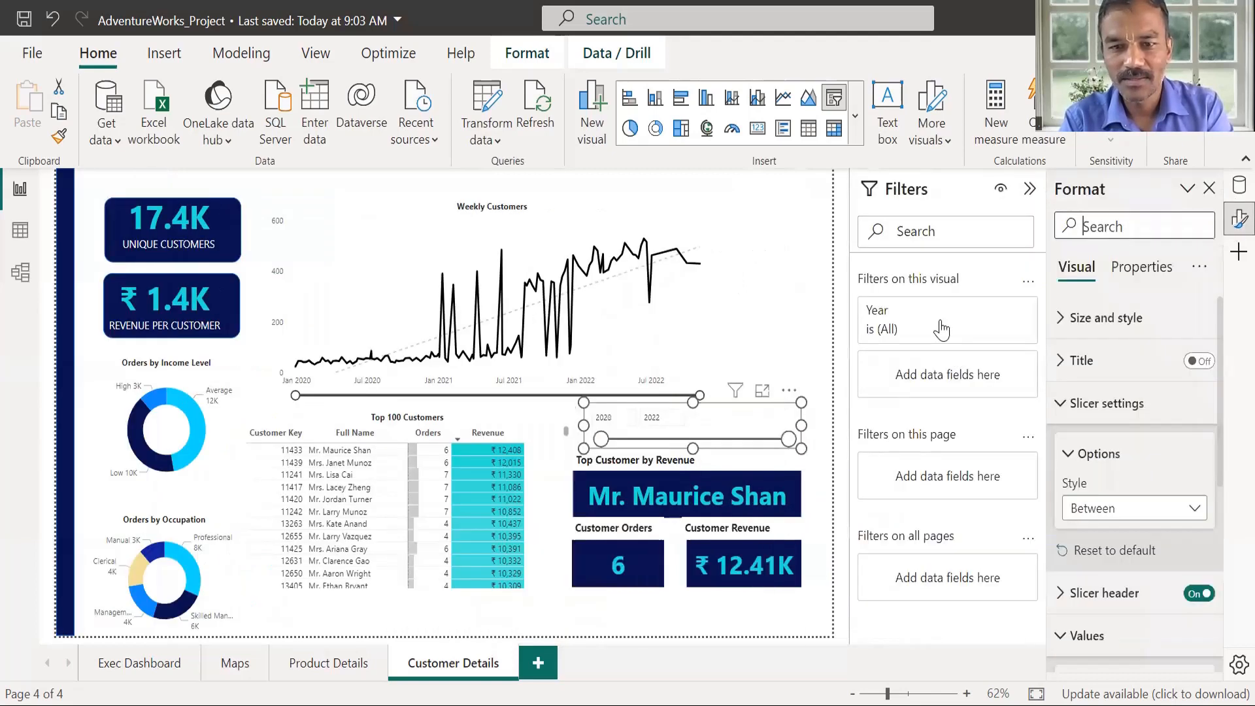
Switch the Year slicer's visual-level filter type to Basic filtering
left_click(941, 330)
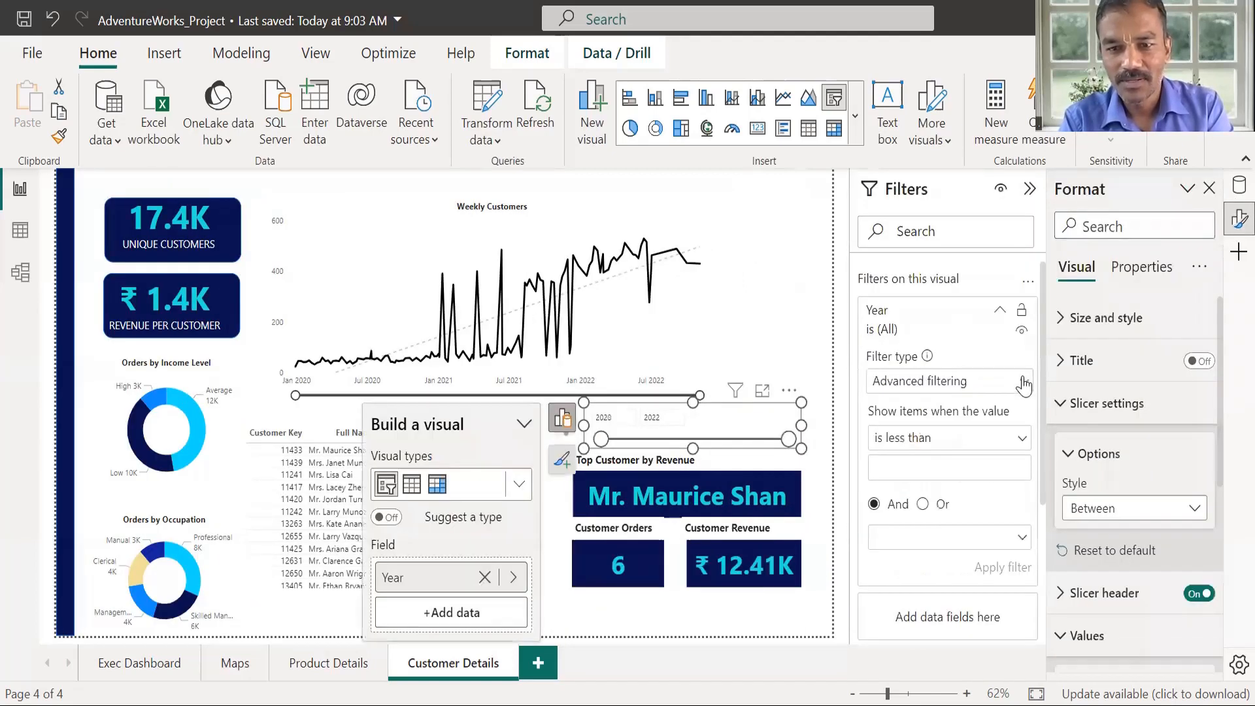
left_click(1025, 383)
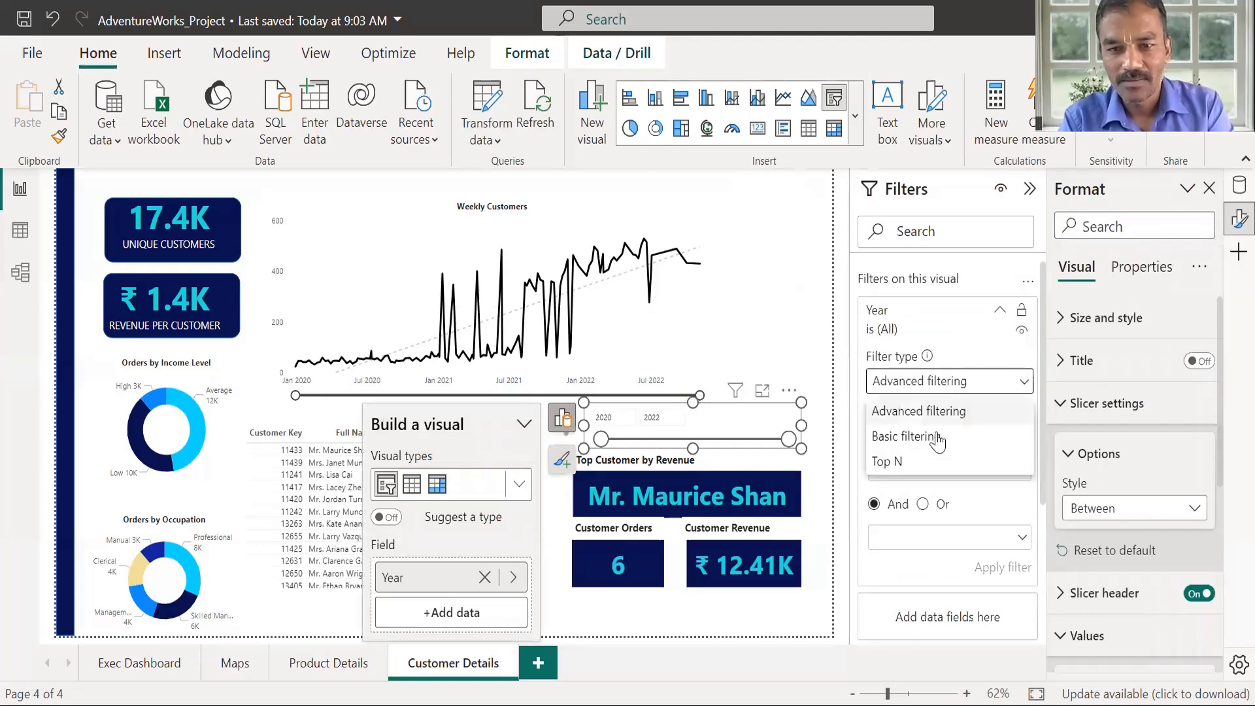
left_click(917, 439)
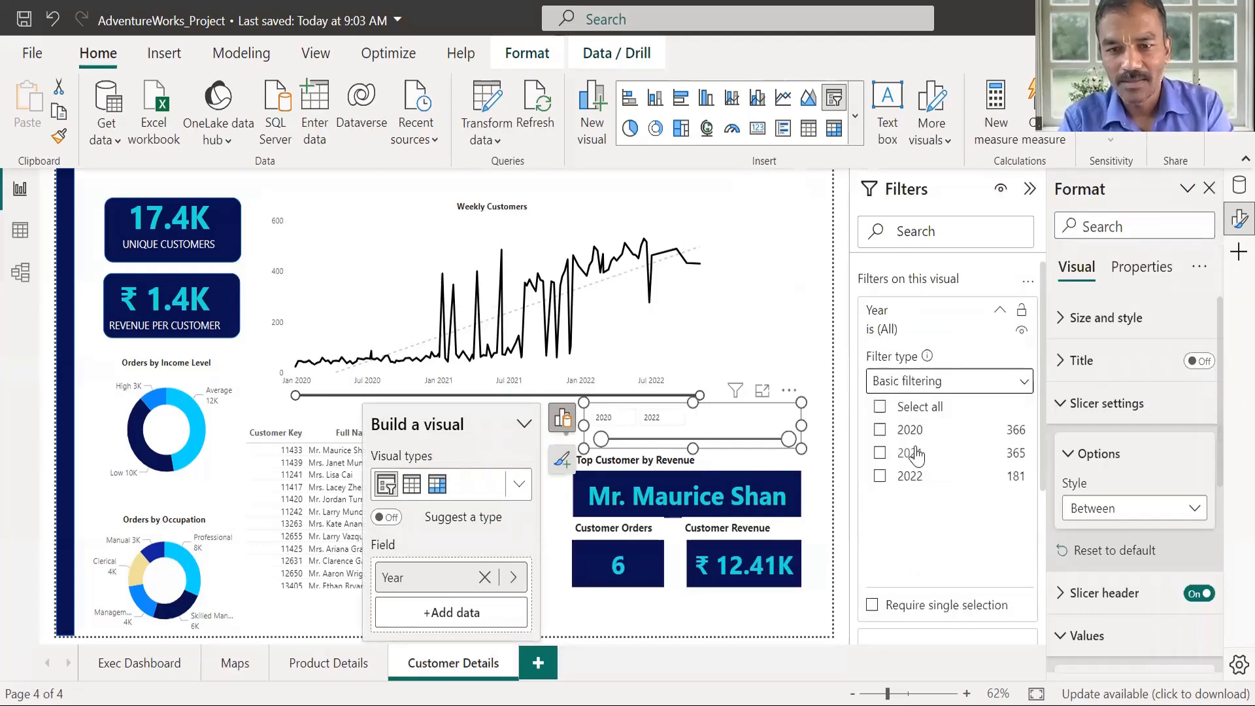
left_click(880, 407)
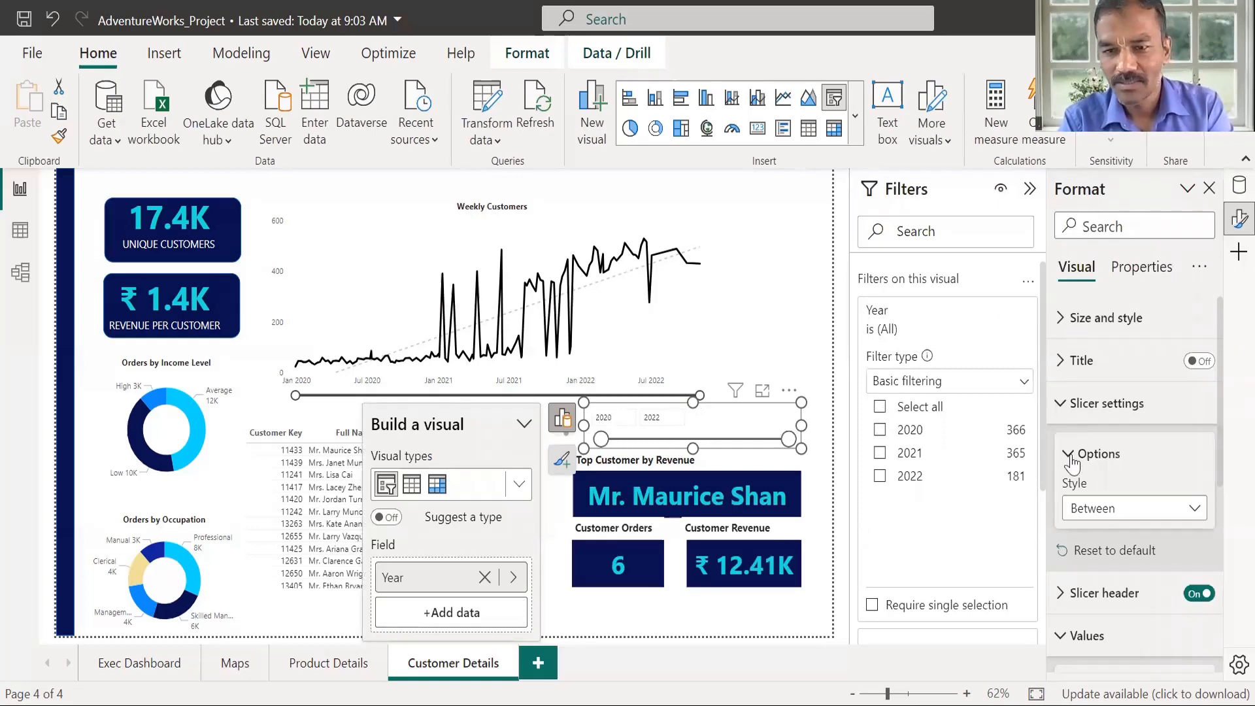
Try the Tile and "Less than or equal to" styles for the Year slicer
left_click(1191, 516)
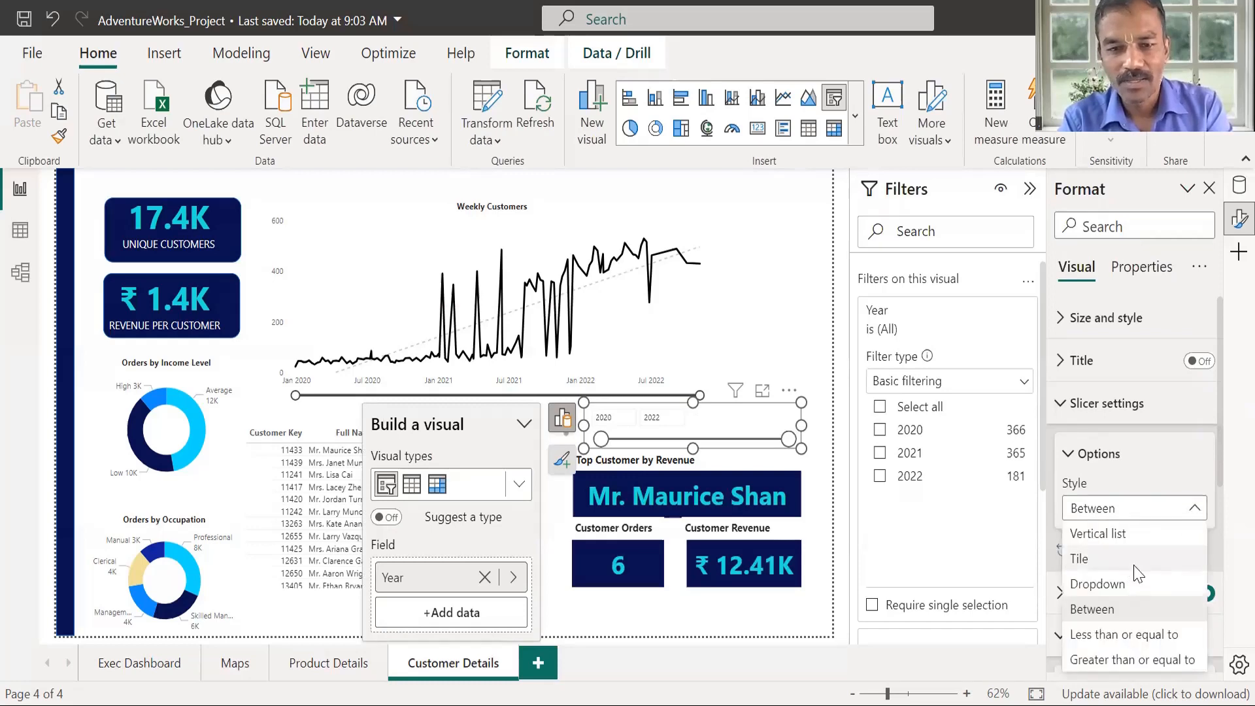
left_click(1136, 560)
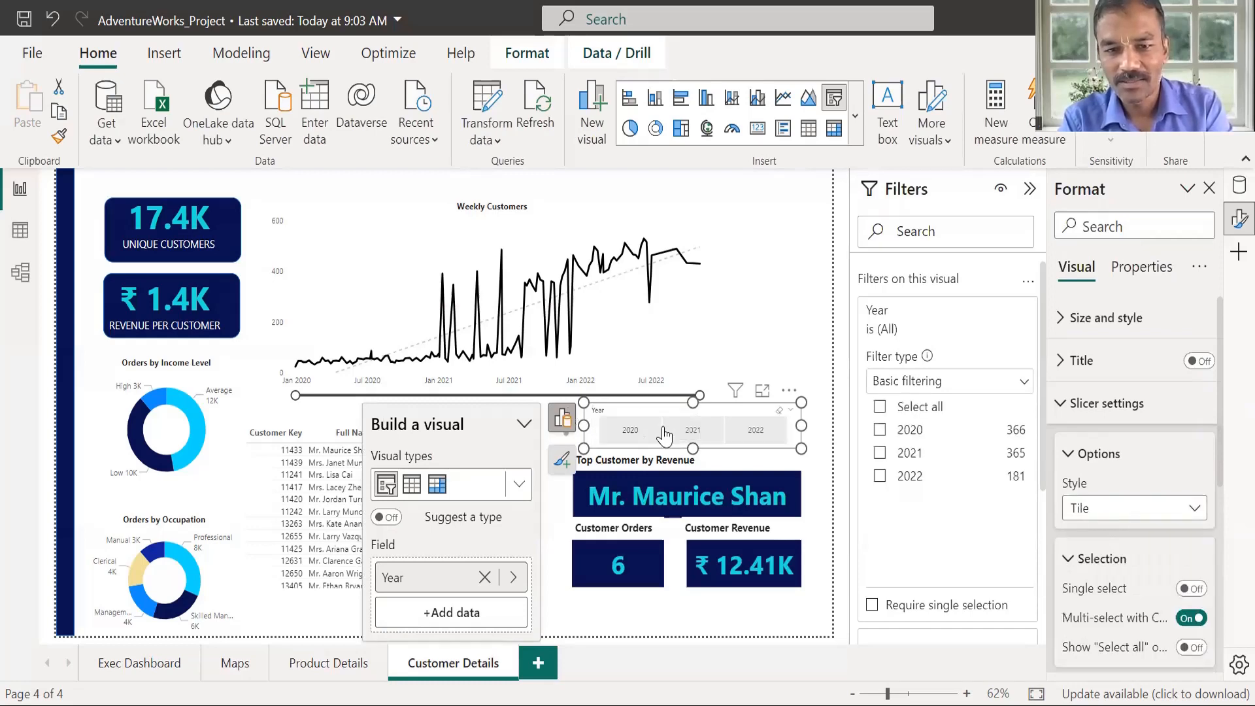
left_click(1137, 510)
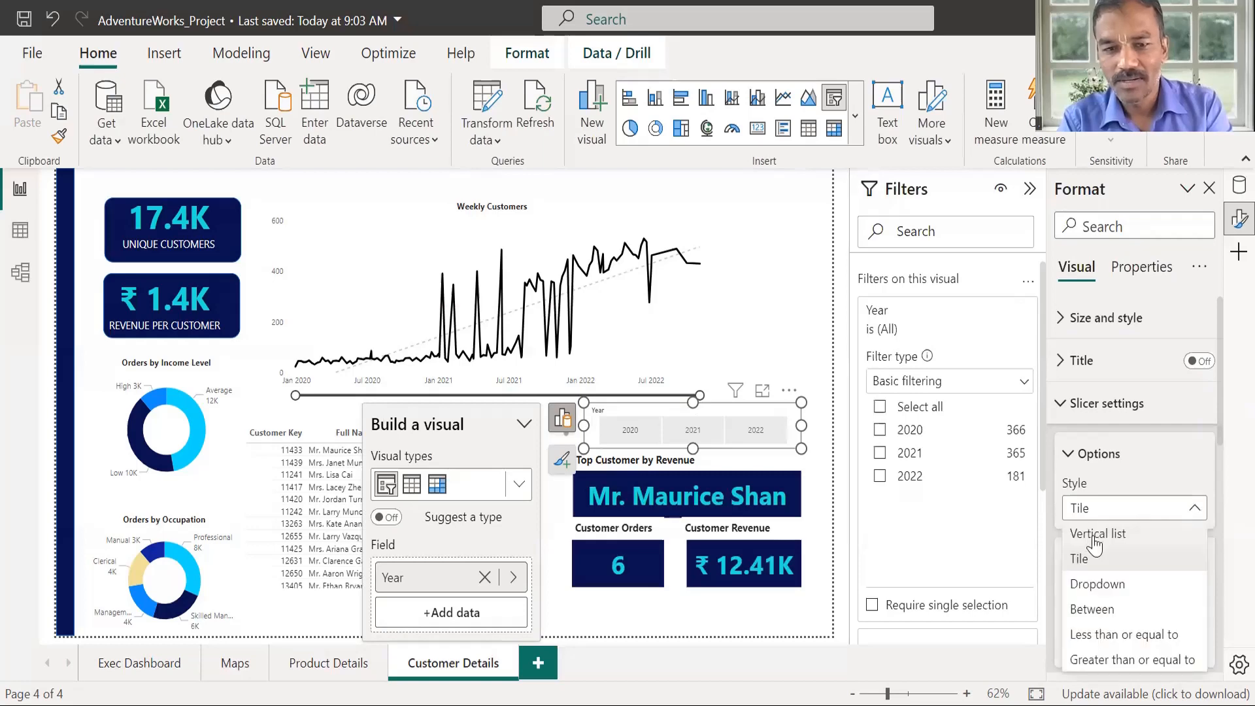
left_click(1093, 557)
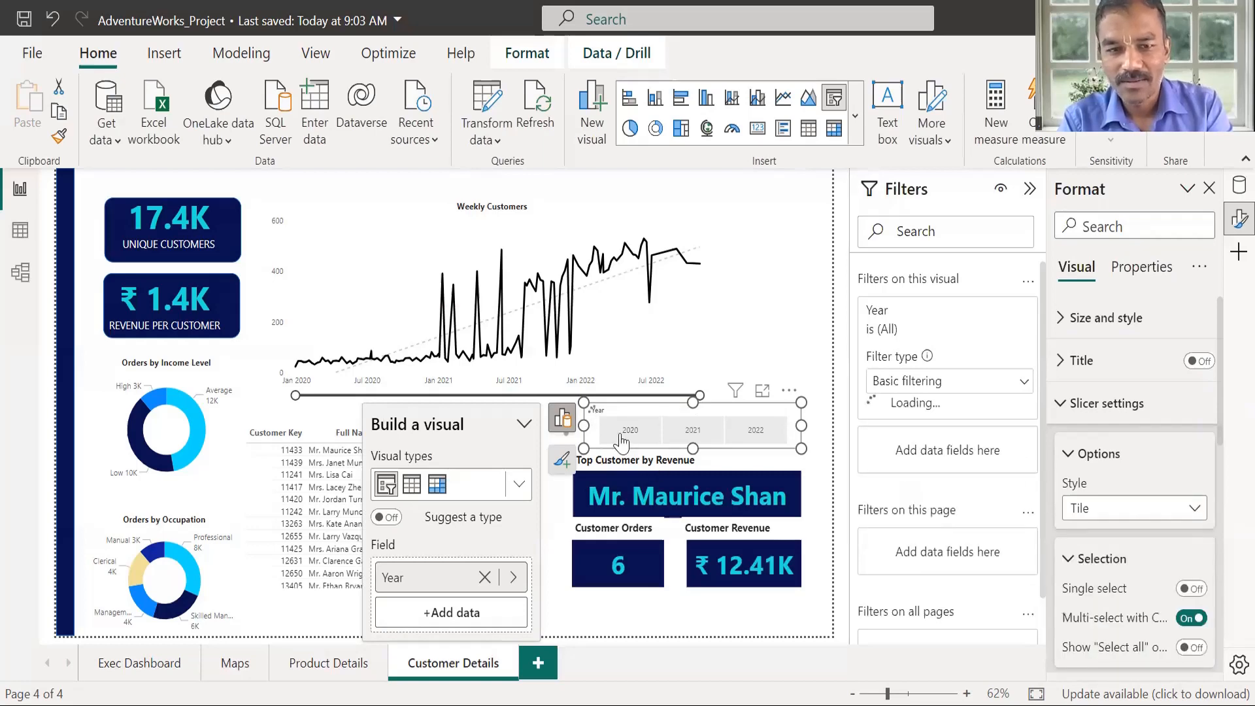
left_click(1193, 515)
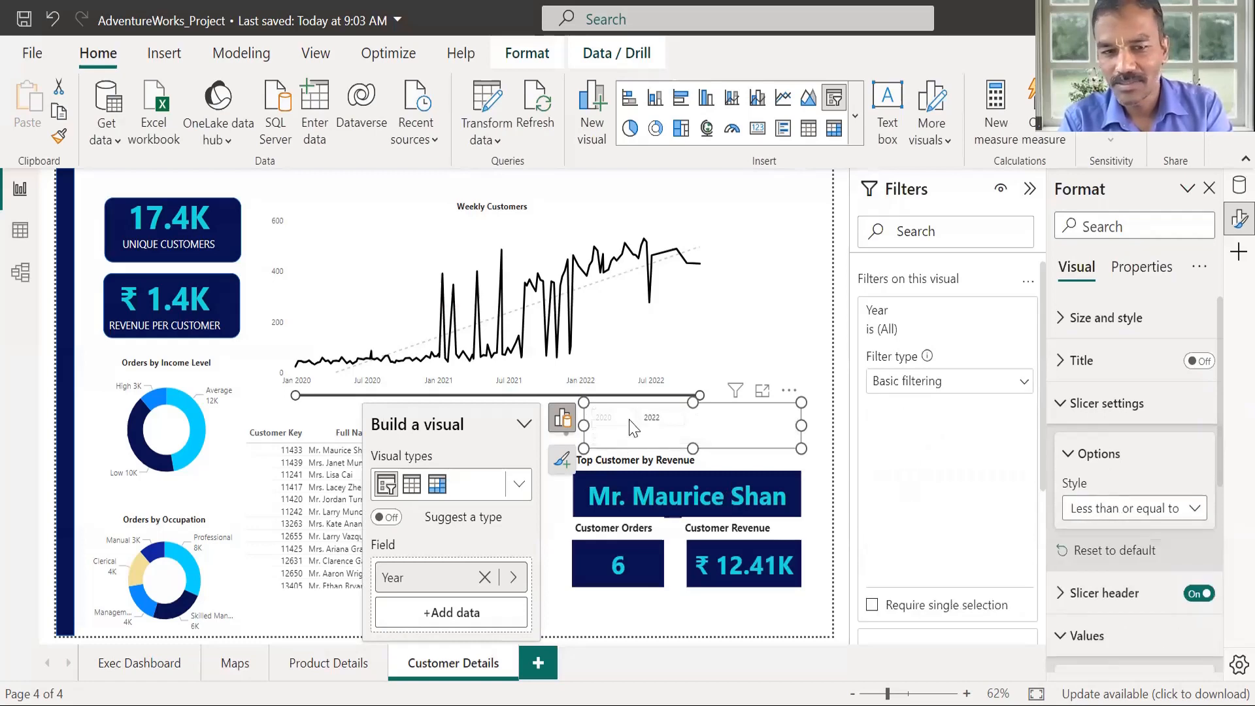
Set the Year slicer's style to Dropdown
left_click(1186, 510)
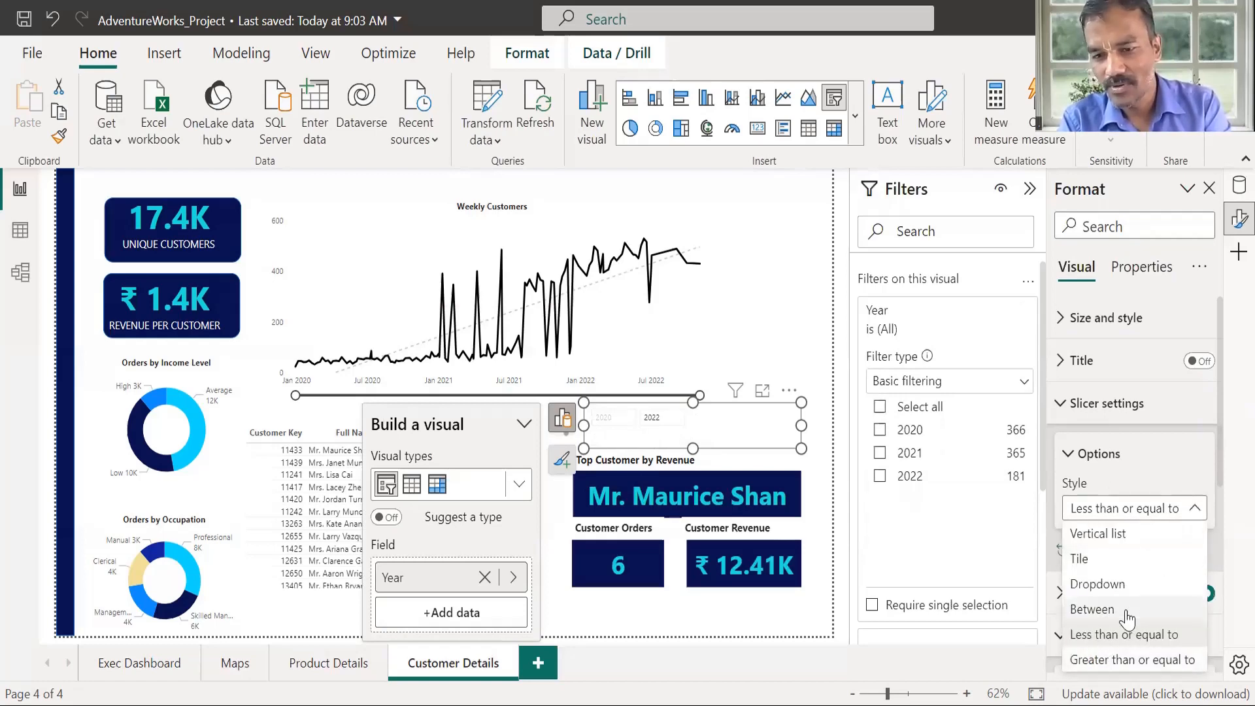
left_click(1105, 584)
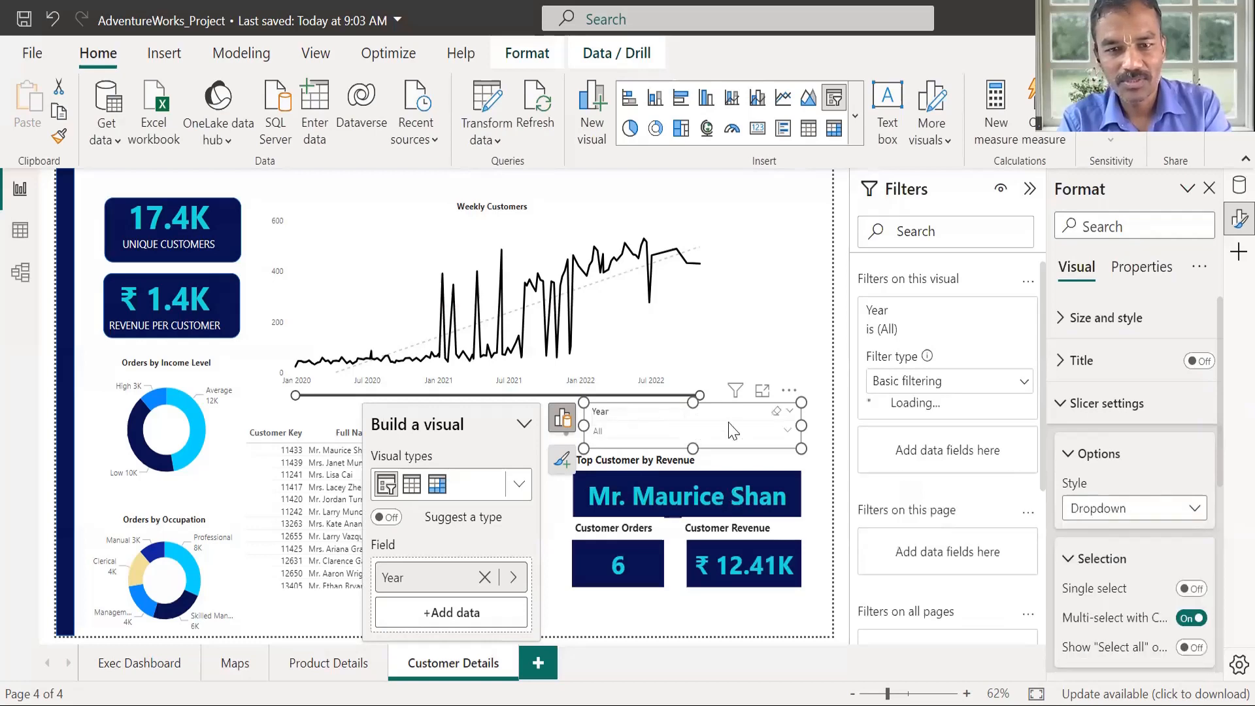
Set the Year slicer's style to Between
left_click(626, 433)
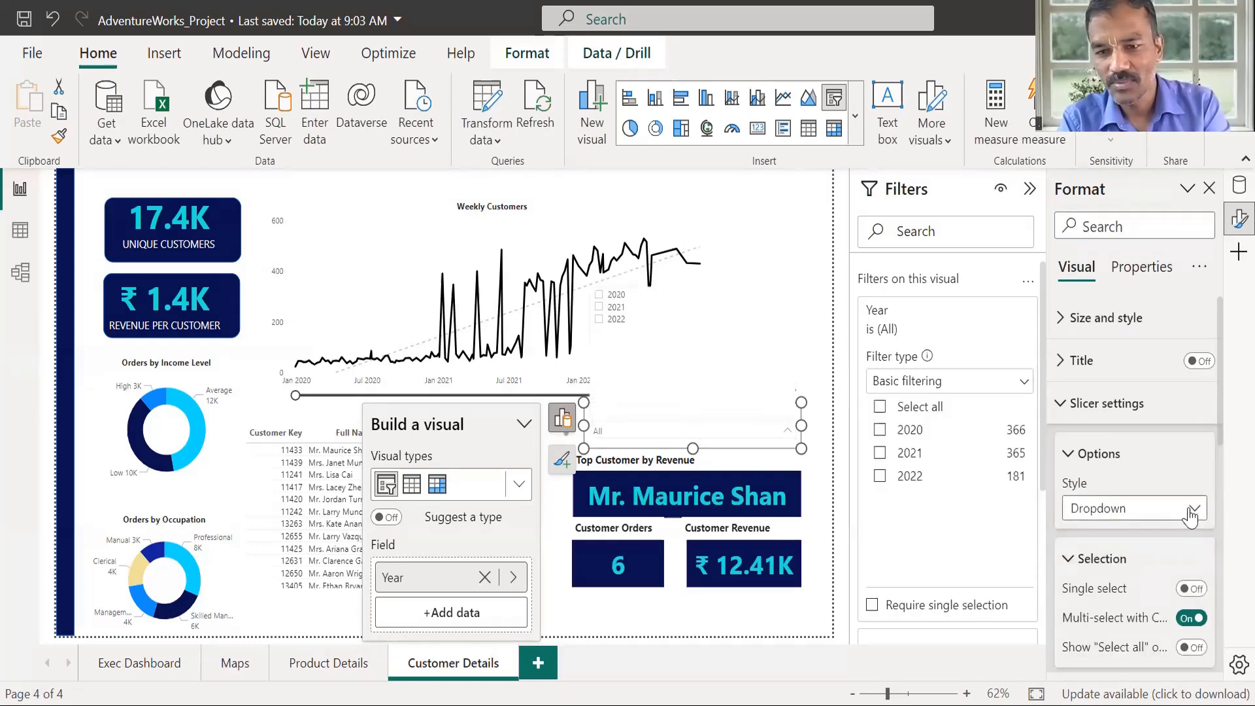
left_click(1170, 514)
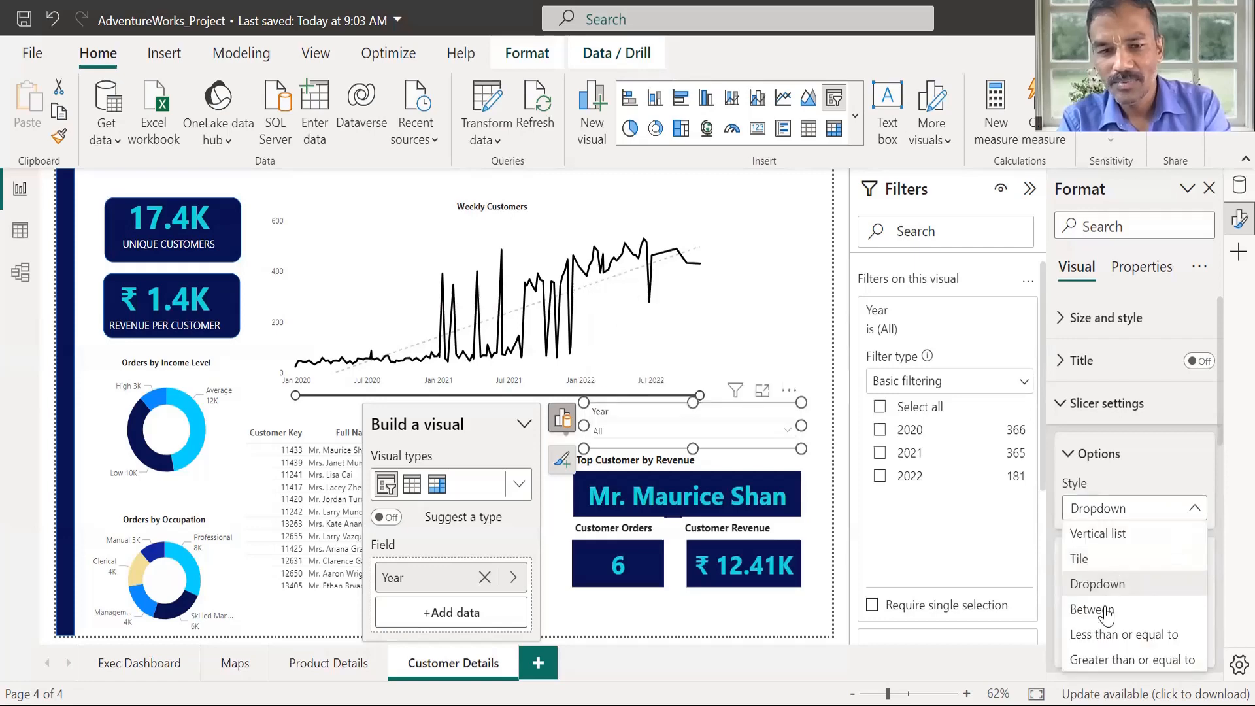
left_click(615, 446)
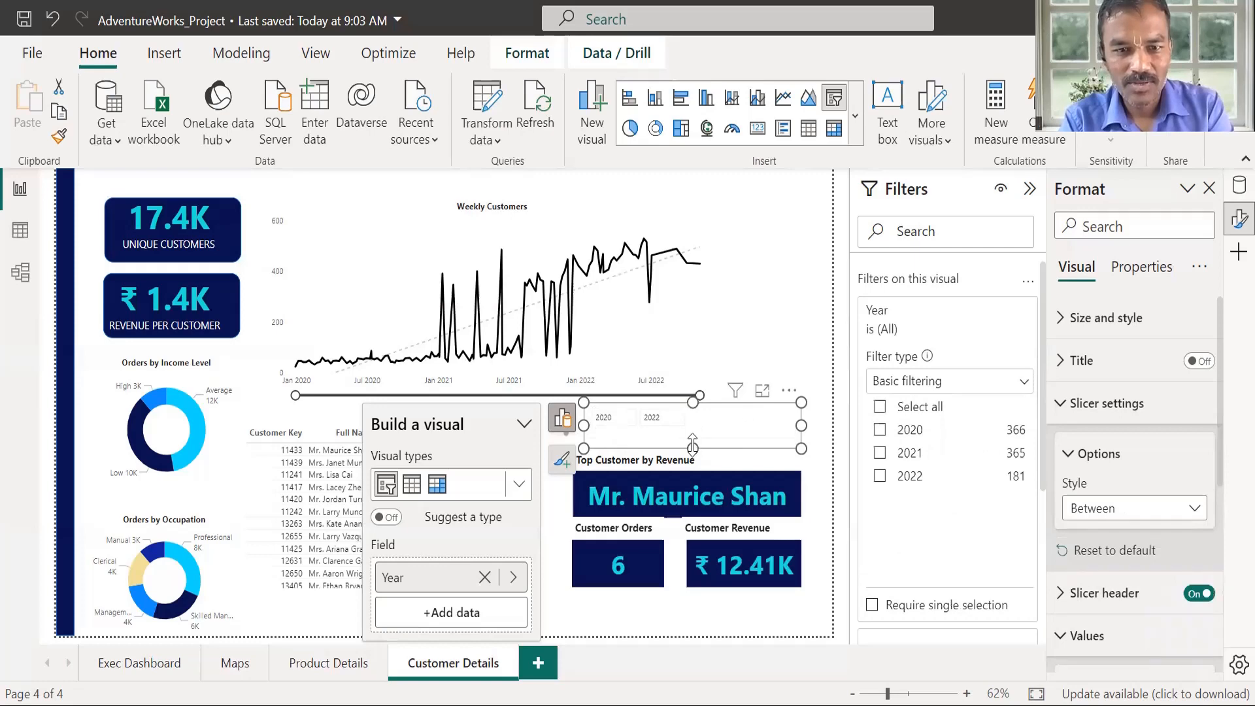
Make the Year slicer taller so its range slider fits, and align its left edge with the Top Customer card below
left_click_drag(692, 446, 694, 461)
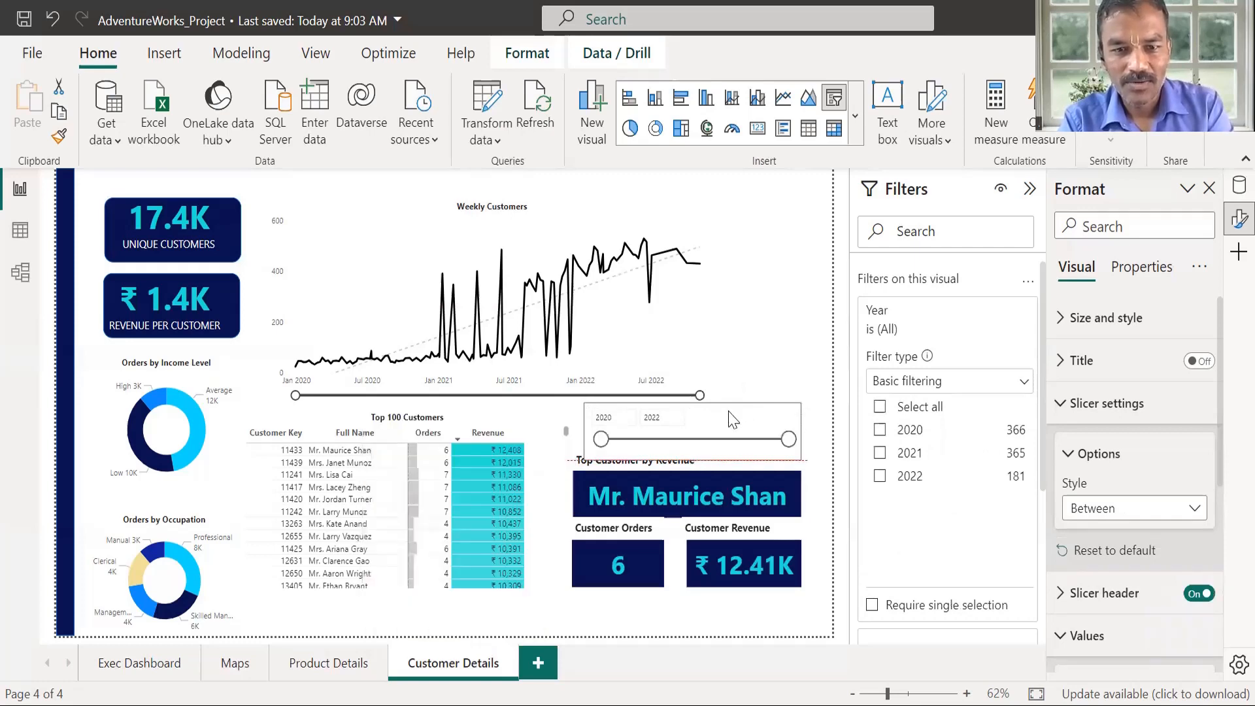
mouse_move(732, 418)
left_mouse_down()
mouse_move(708, 421)
mouse_move(734, 426)
left_mouse_up()
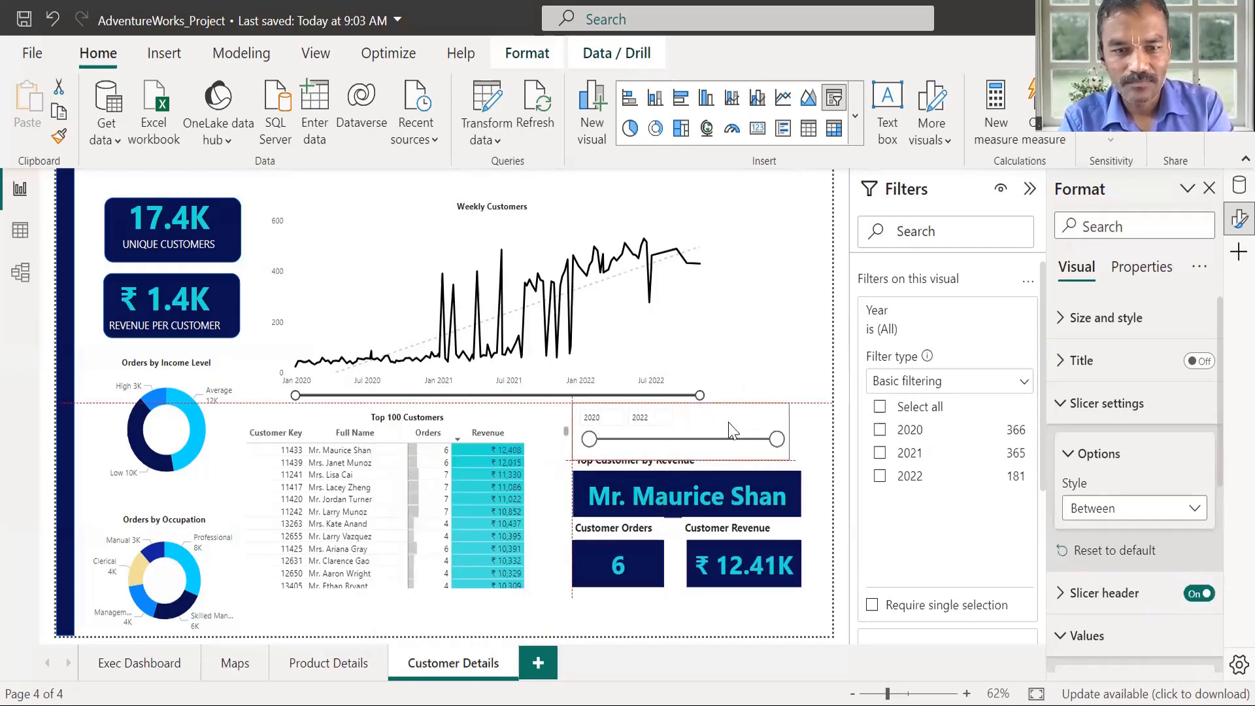
left_click(730, 451)
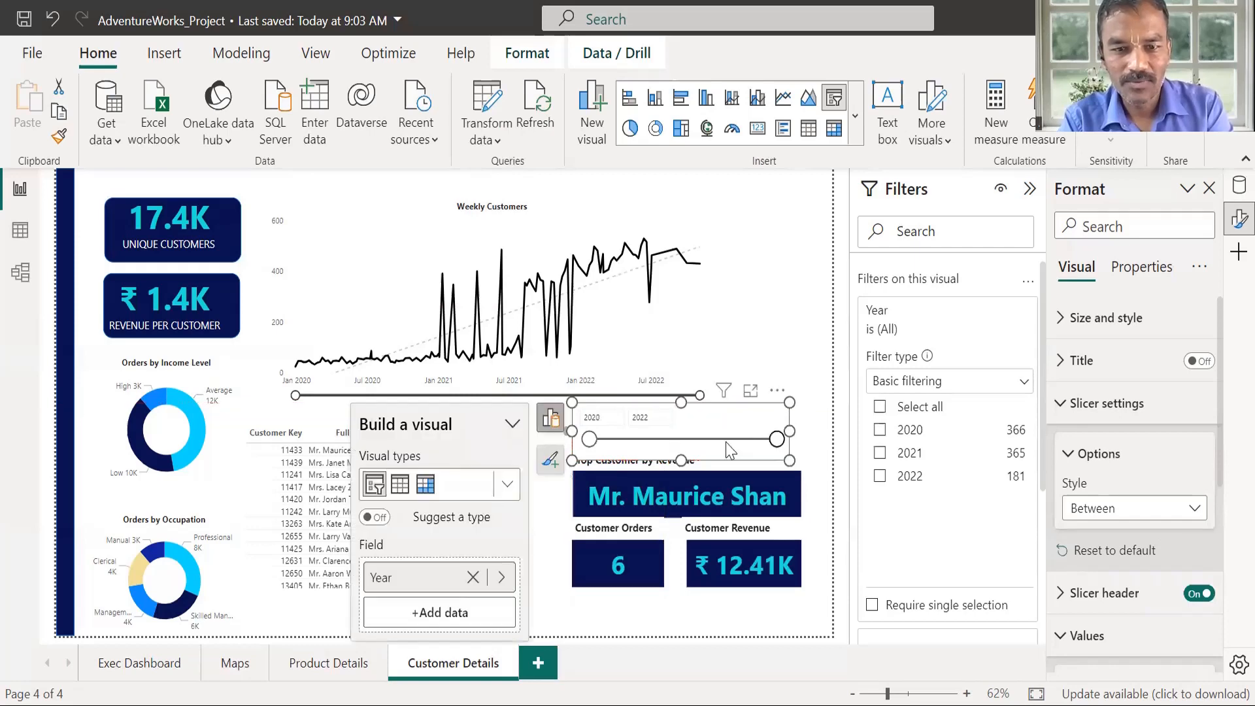
Try the Year slicer with the ranges 2020–2021, 2020–2022, 2022 only and 2021–2022
left_click(682, 439)
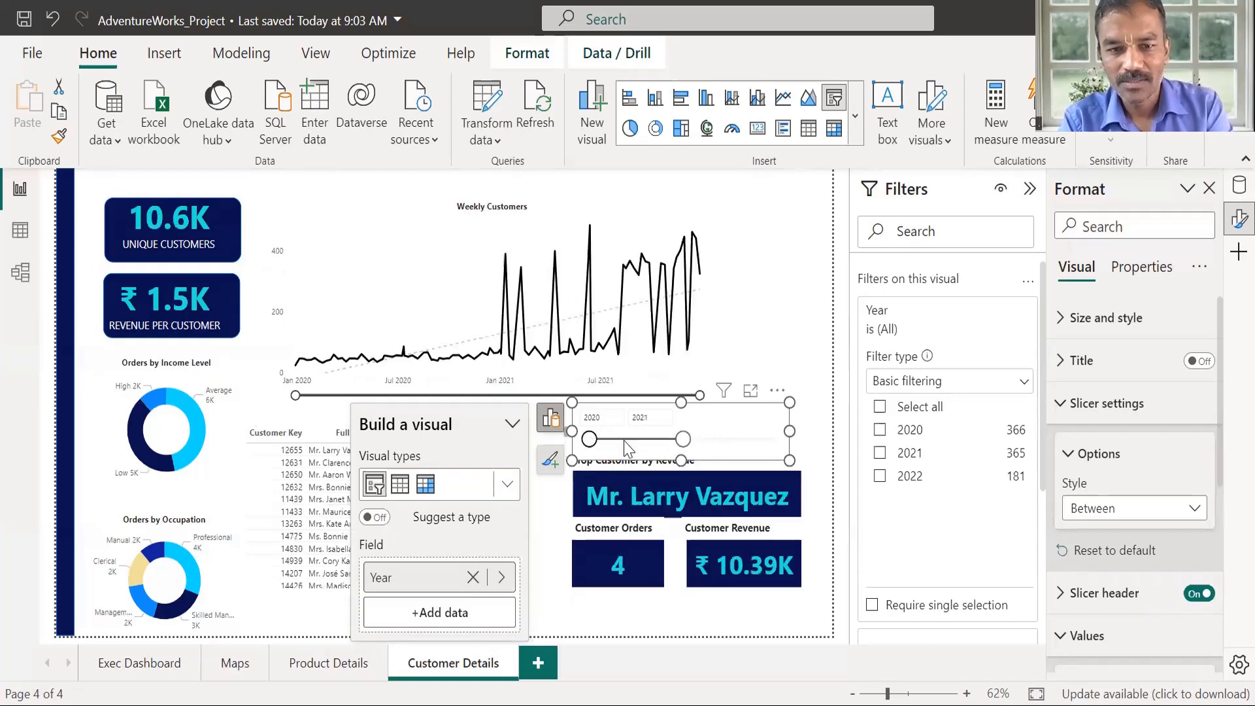
left_click_drag(683, 439, 788, 441)
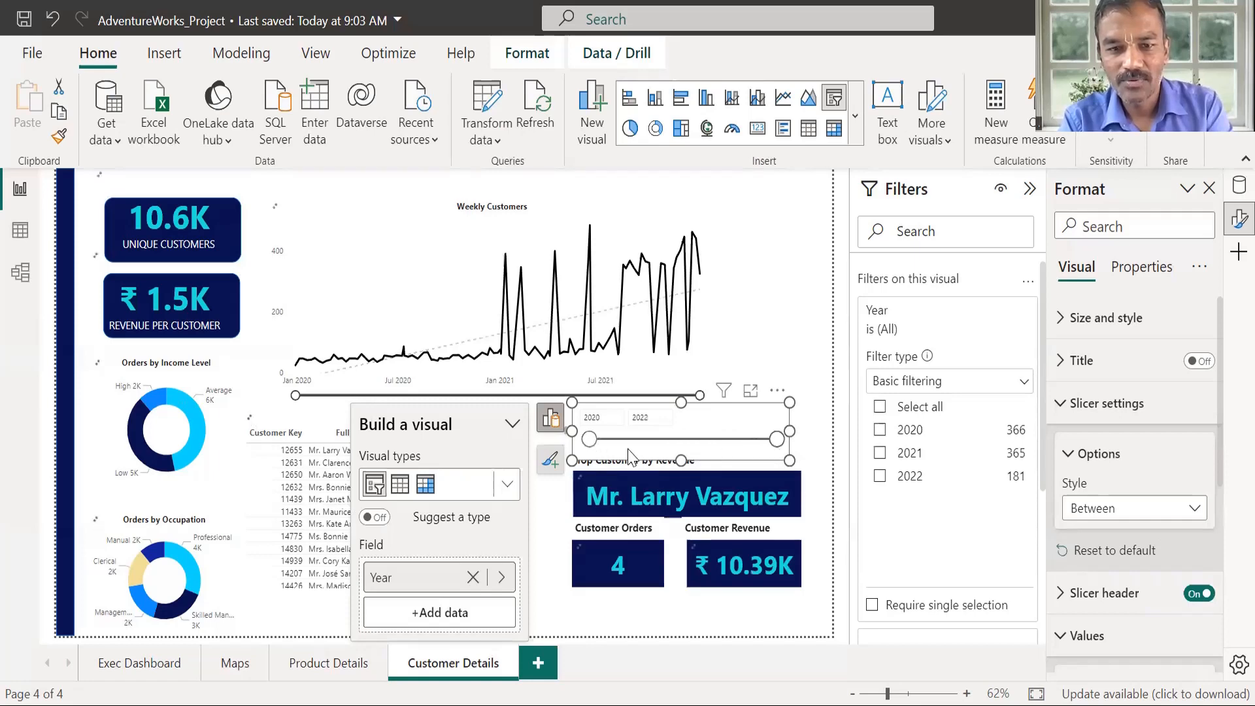
left_click_drag(589, 439, 762, 441)
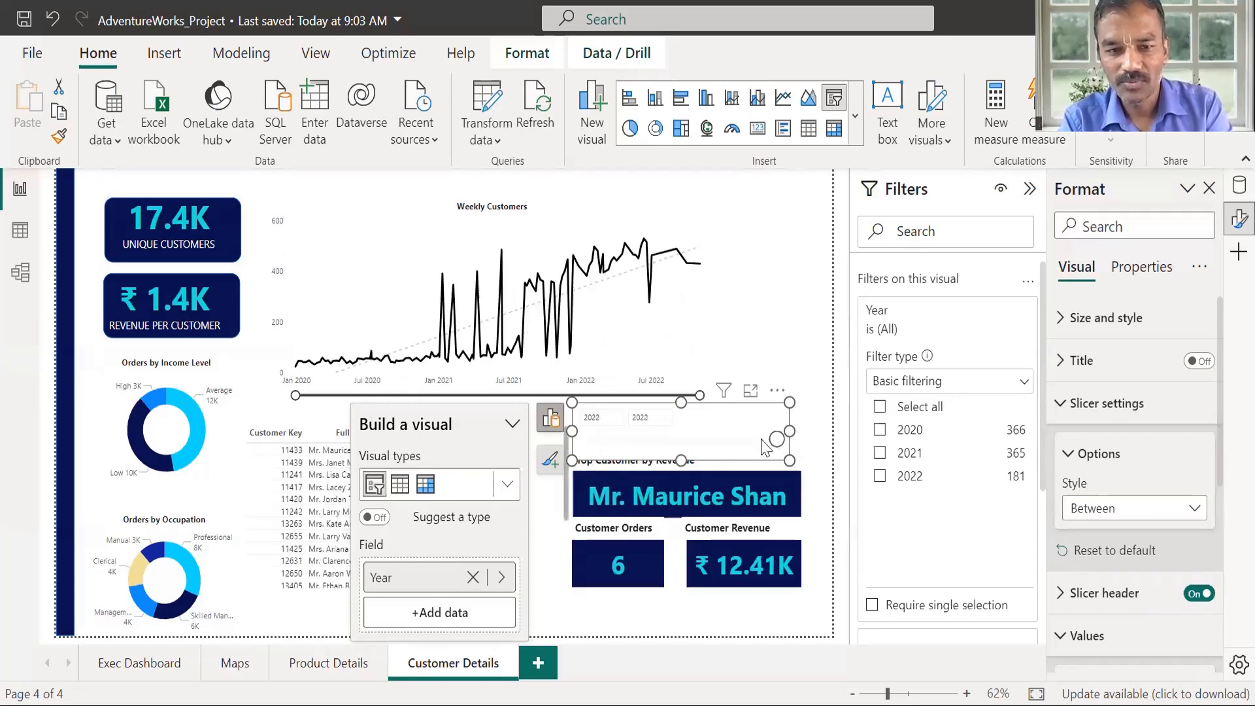
left_click(674, 443)
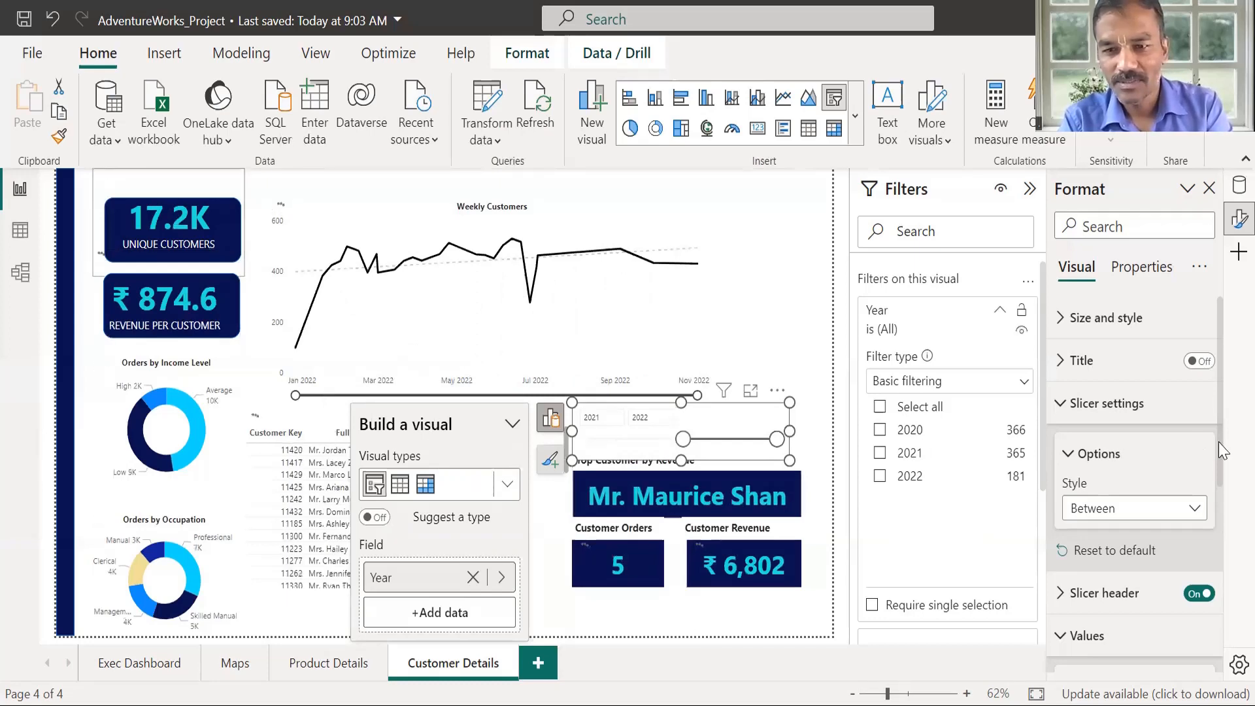
Set the Year slicer's value text to the bolder Segoe UI font at size 10
scroll(1224, 432, "down", 1)
scroll(1222, 375, "up", 1)
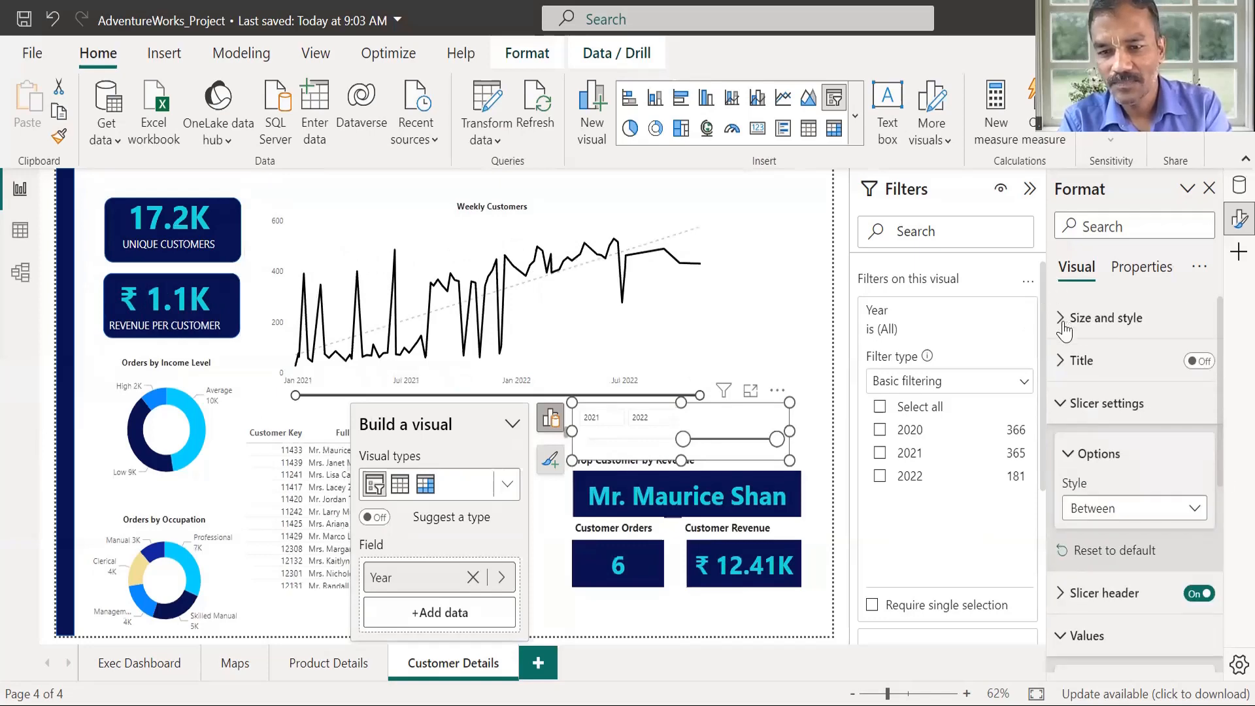
left_click(1059, 636)
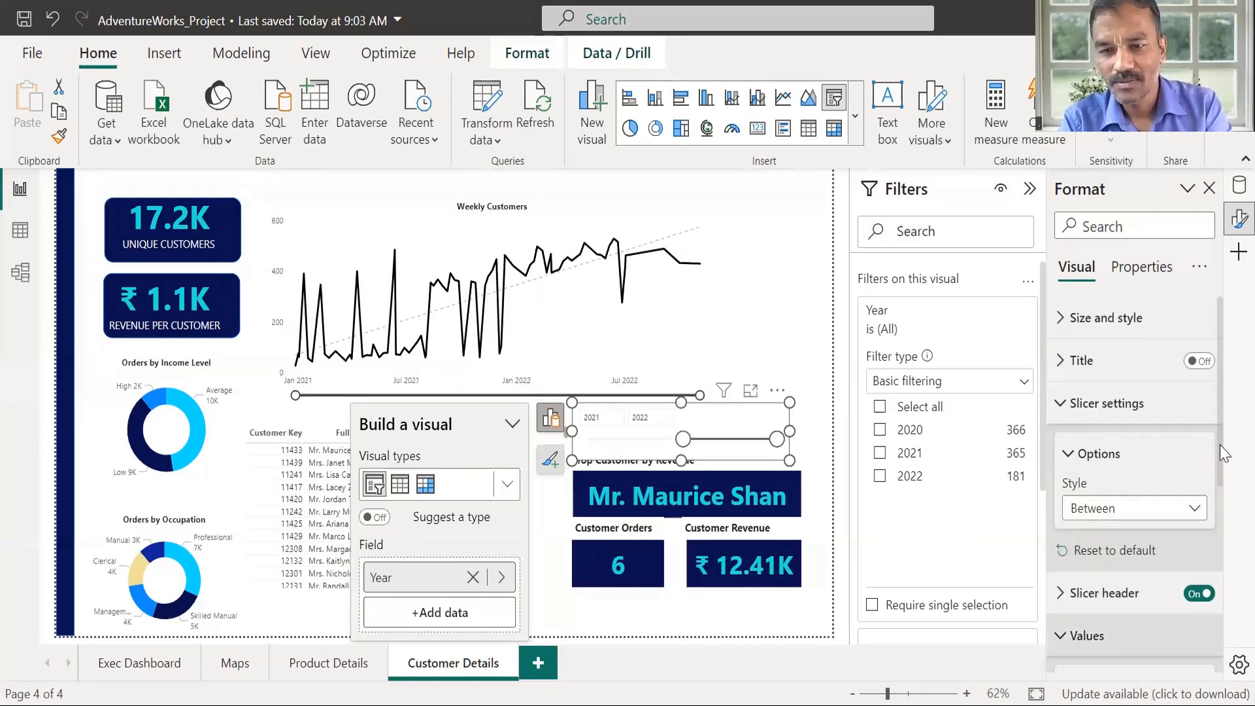
scroll(1059, 634, "down", 1)
left_click(1060, 614)
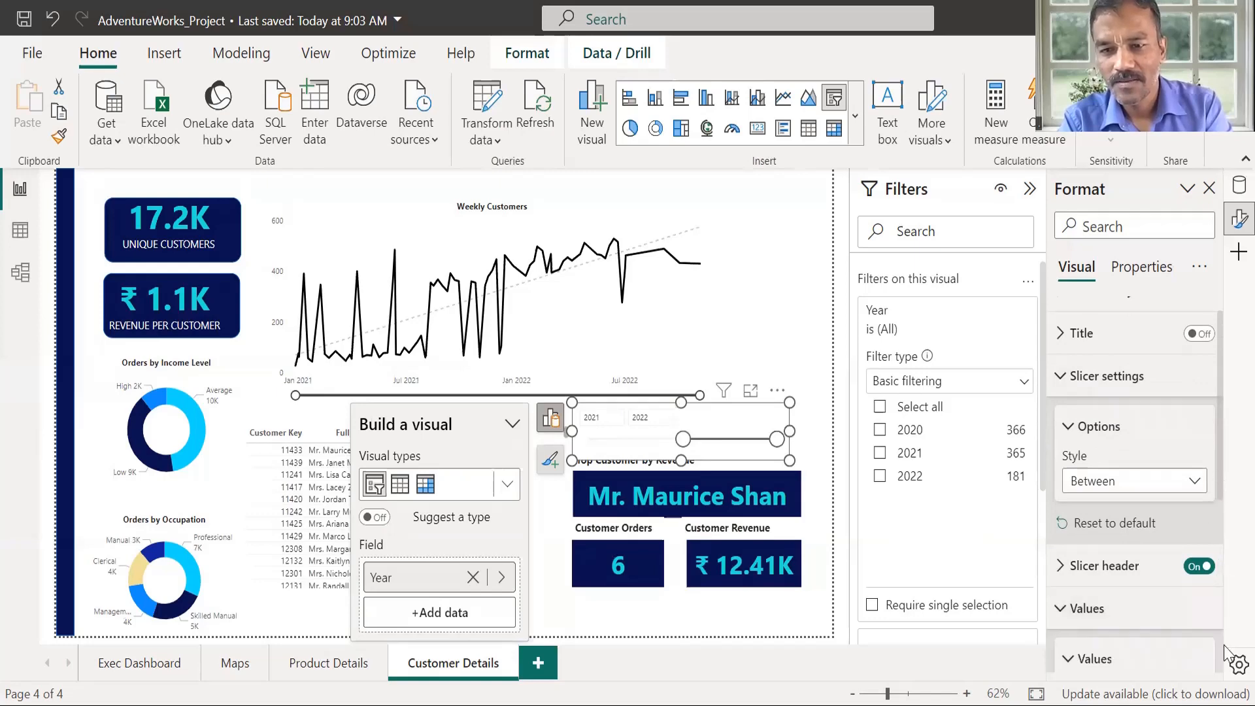
scroll(1180, 400, "down", 5)
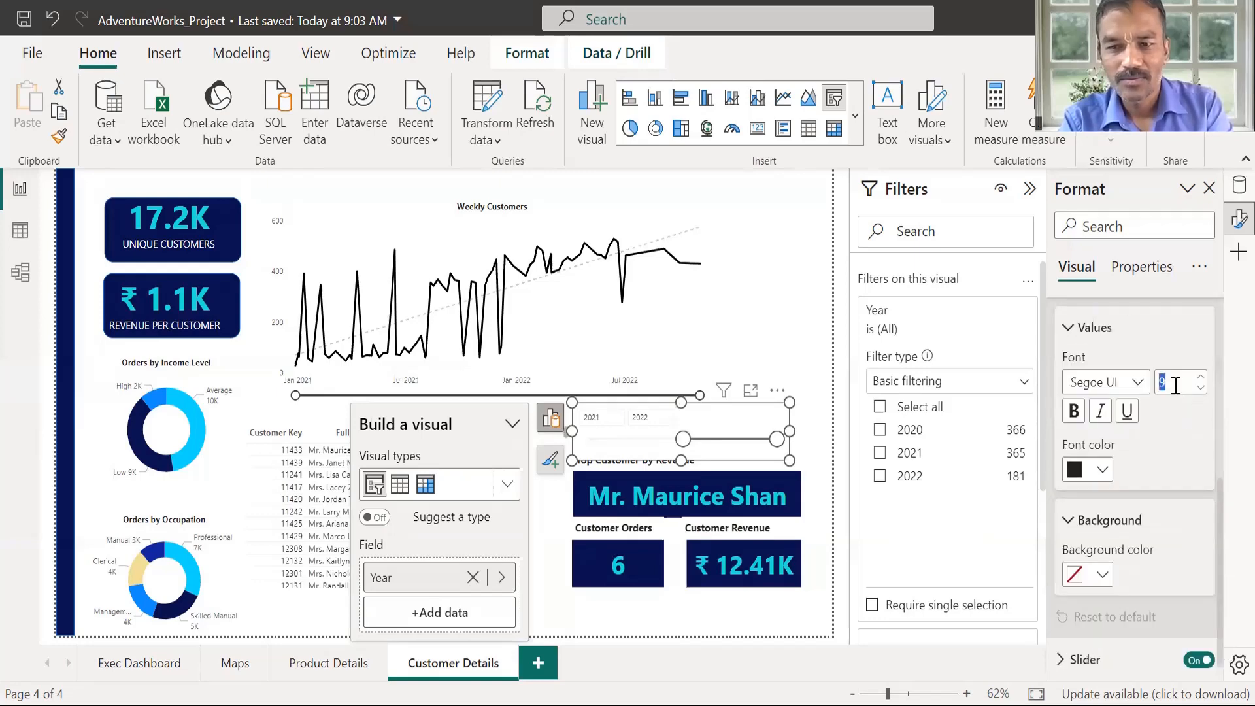
left_click(1130, 383)
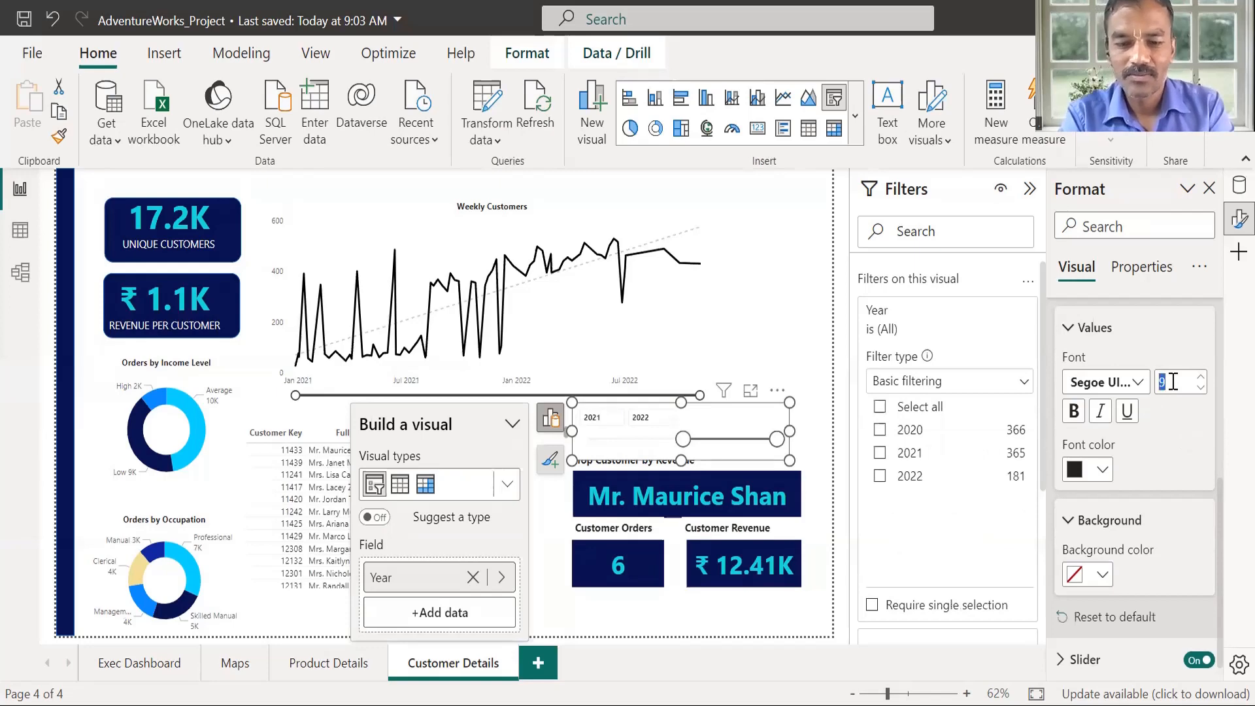
type("10")
key("Return")
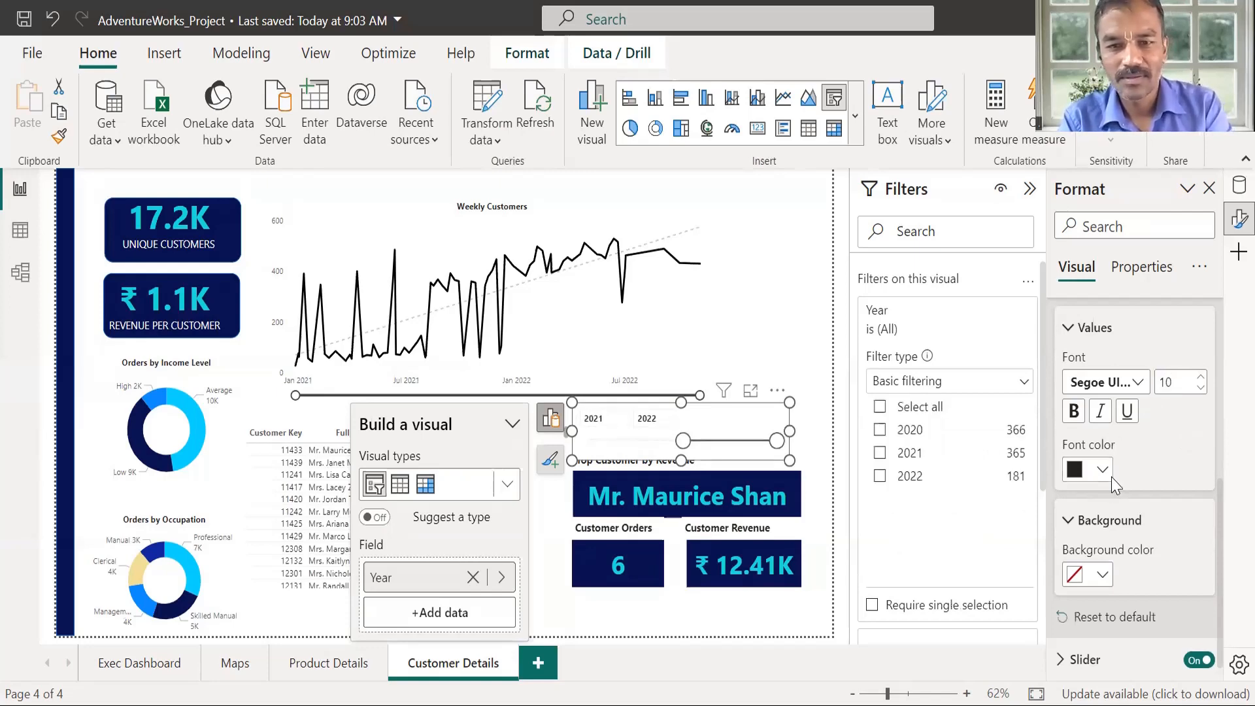
Give the Year slicer's values a light grey background color
left_click(1079, 477)
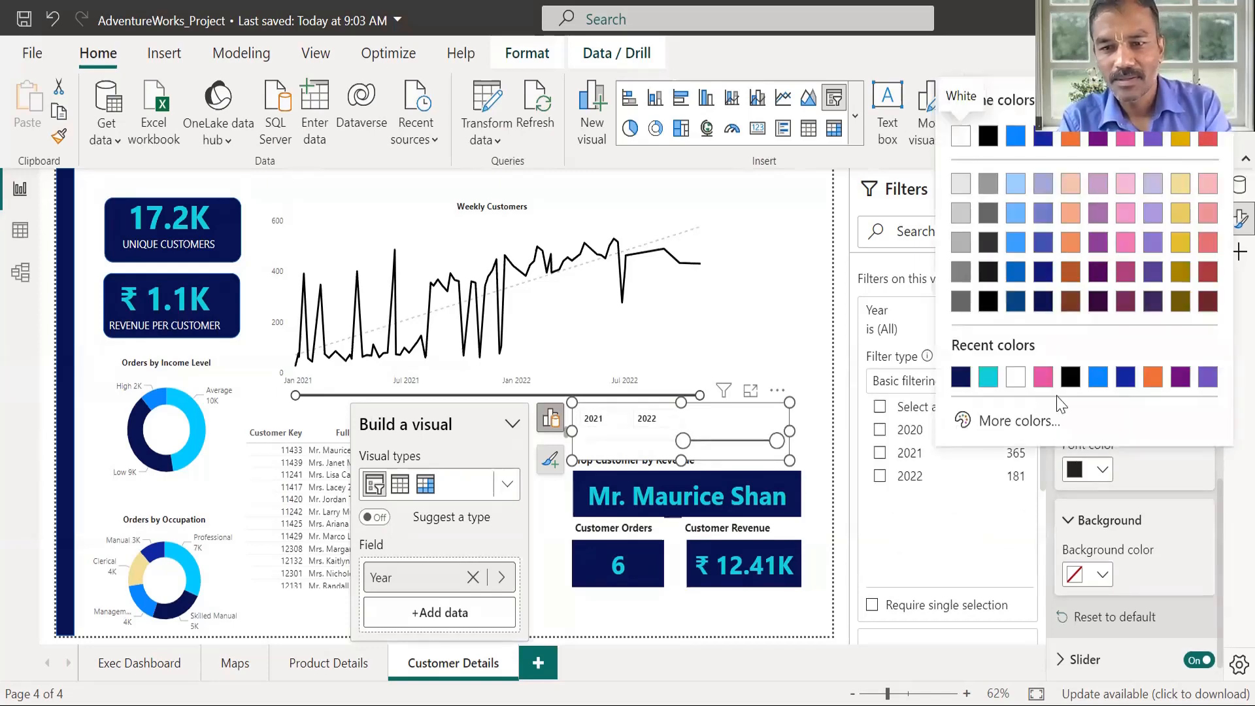
left_click(1104, 581)
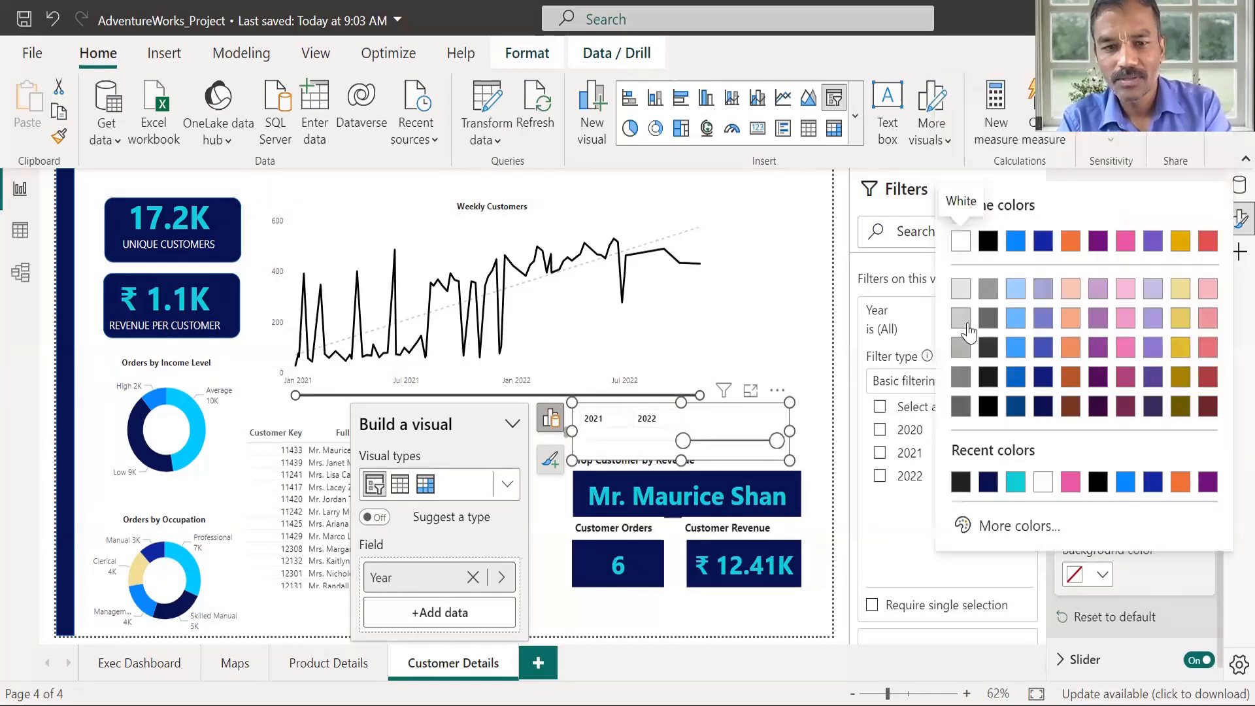
left_click(674, 453)
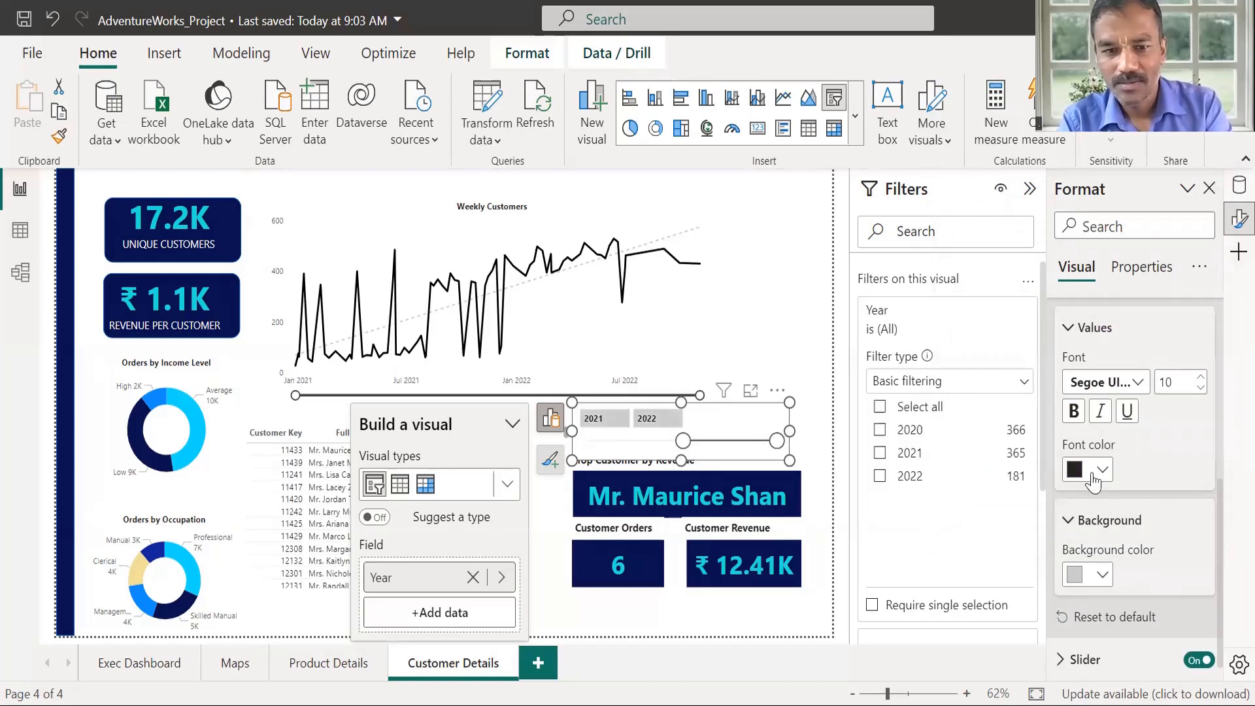
Set the Year slicer's range back to 2020–2022 and leave the slicer deselected
left_click(811, 435)
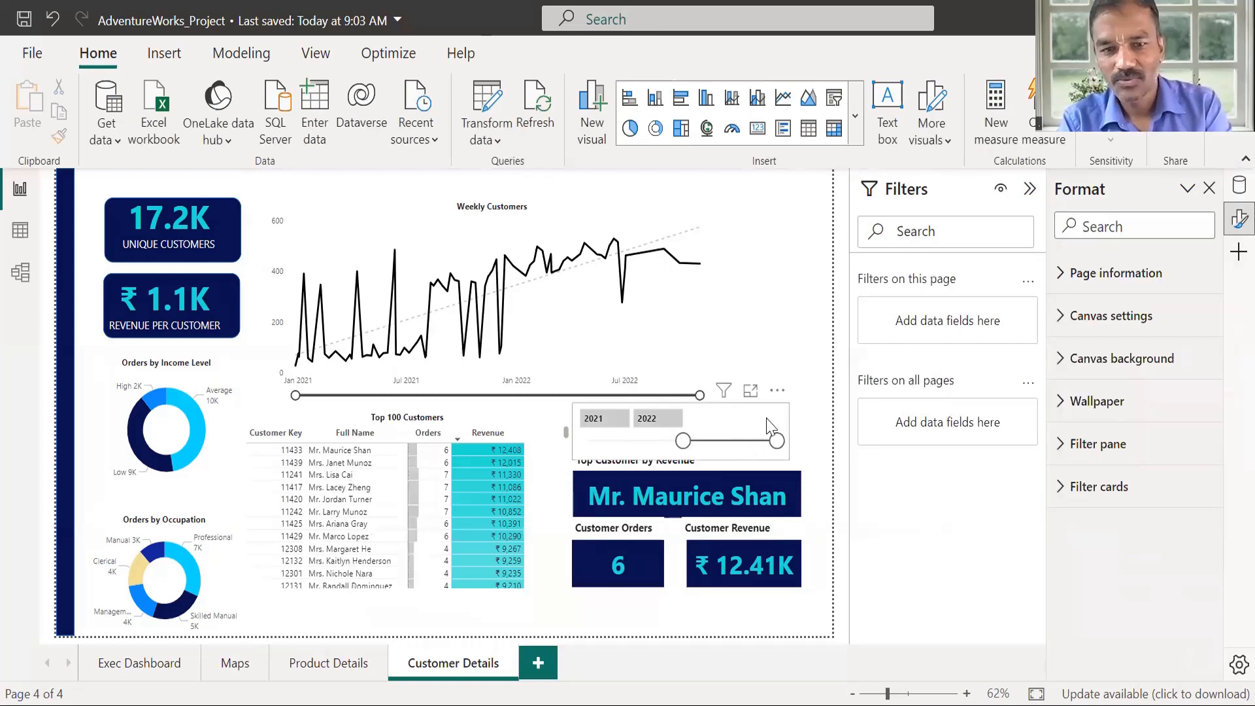
left_click(579, 452)
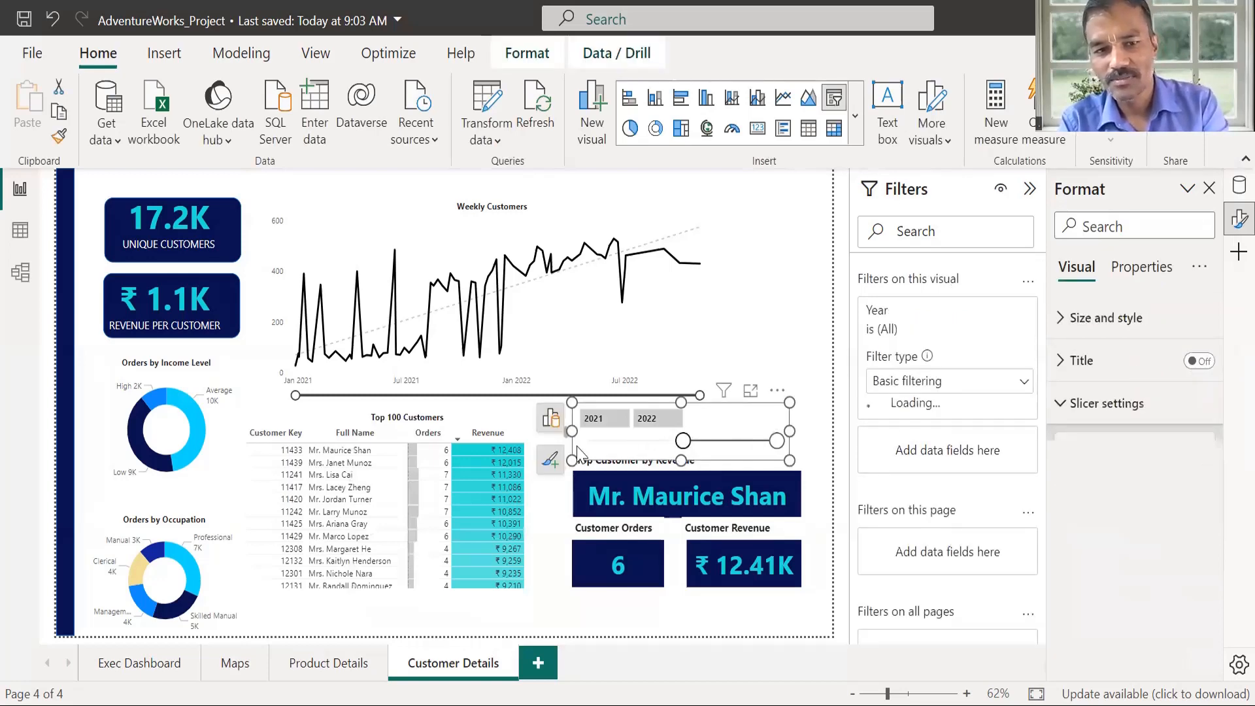
left_click(817, 438)
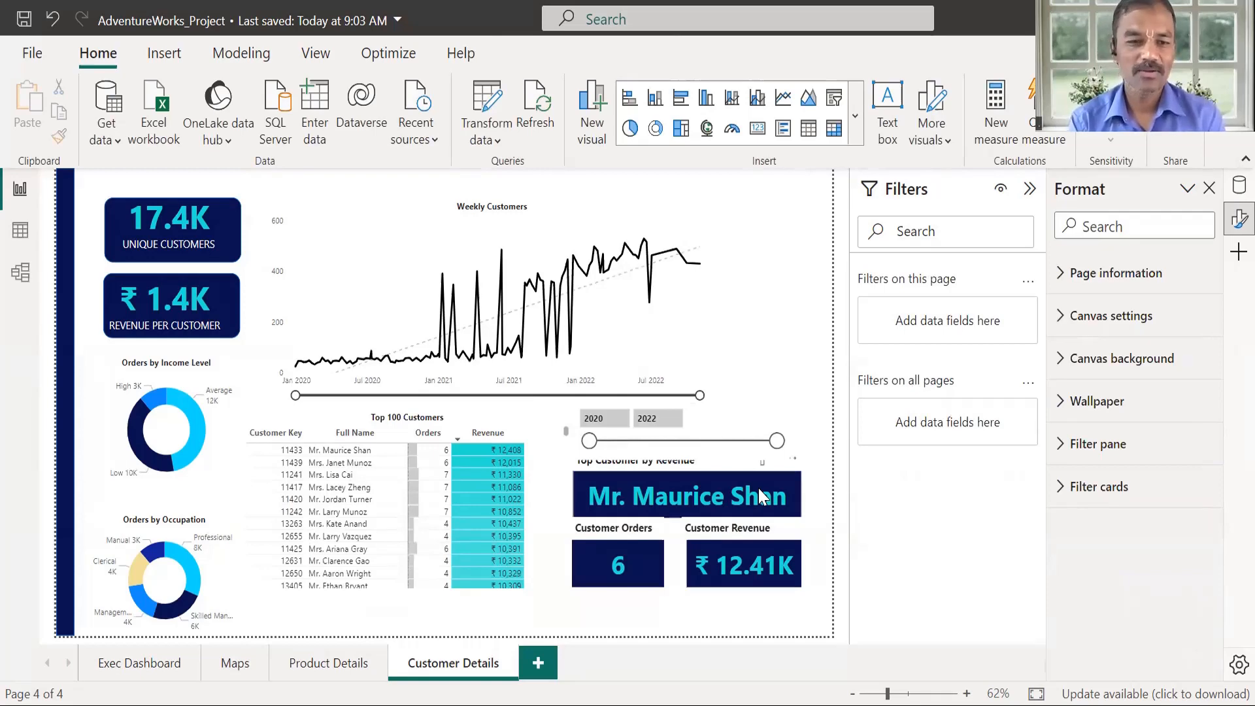